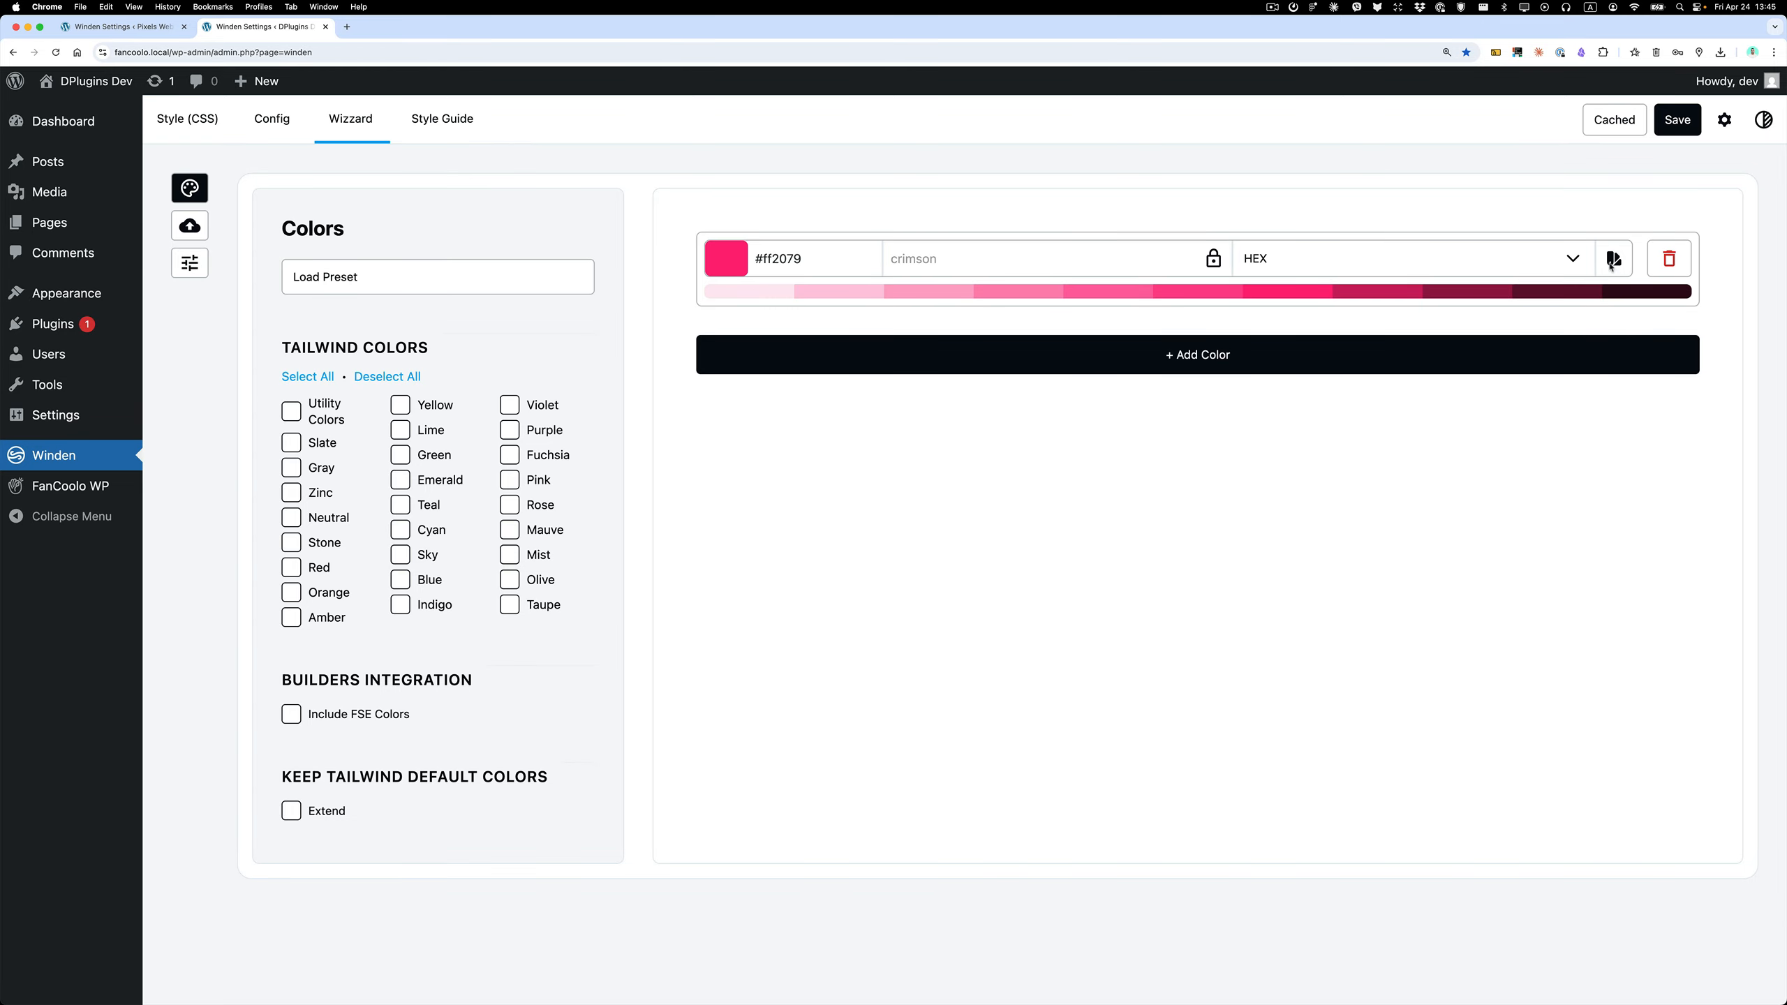
Add the Yellow and Lime Tailwind colors to the palette and remove both again.
left_click(399, 406)
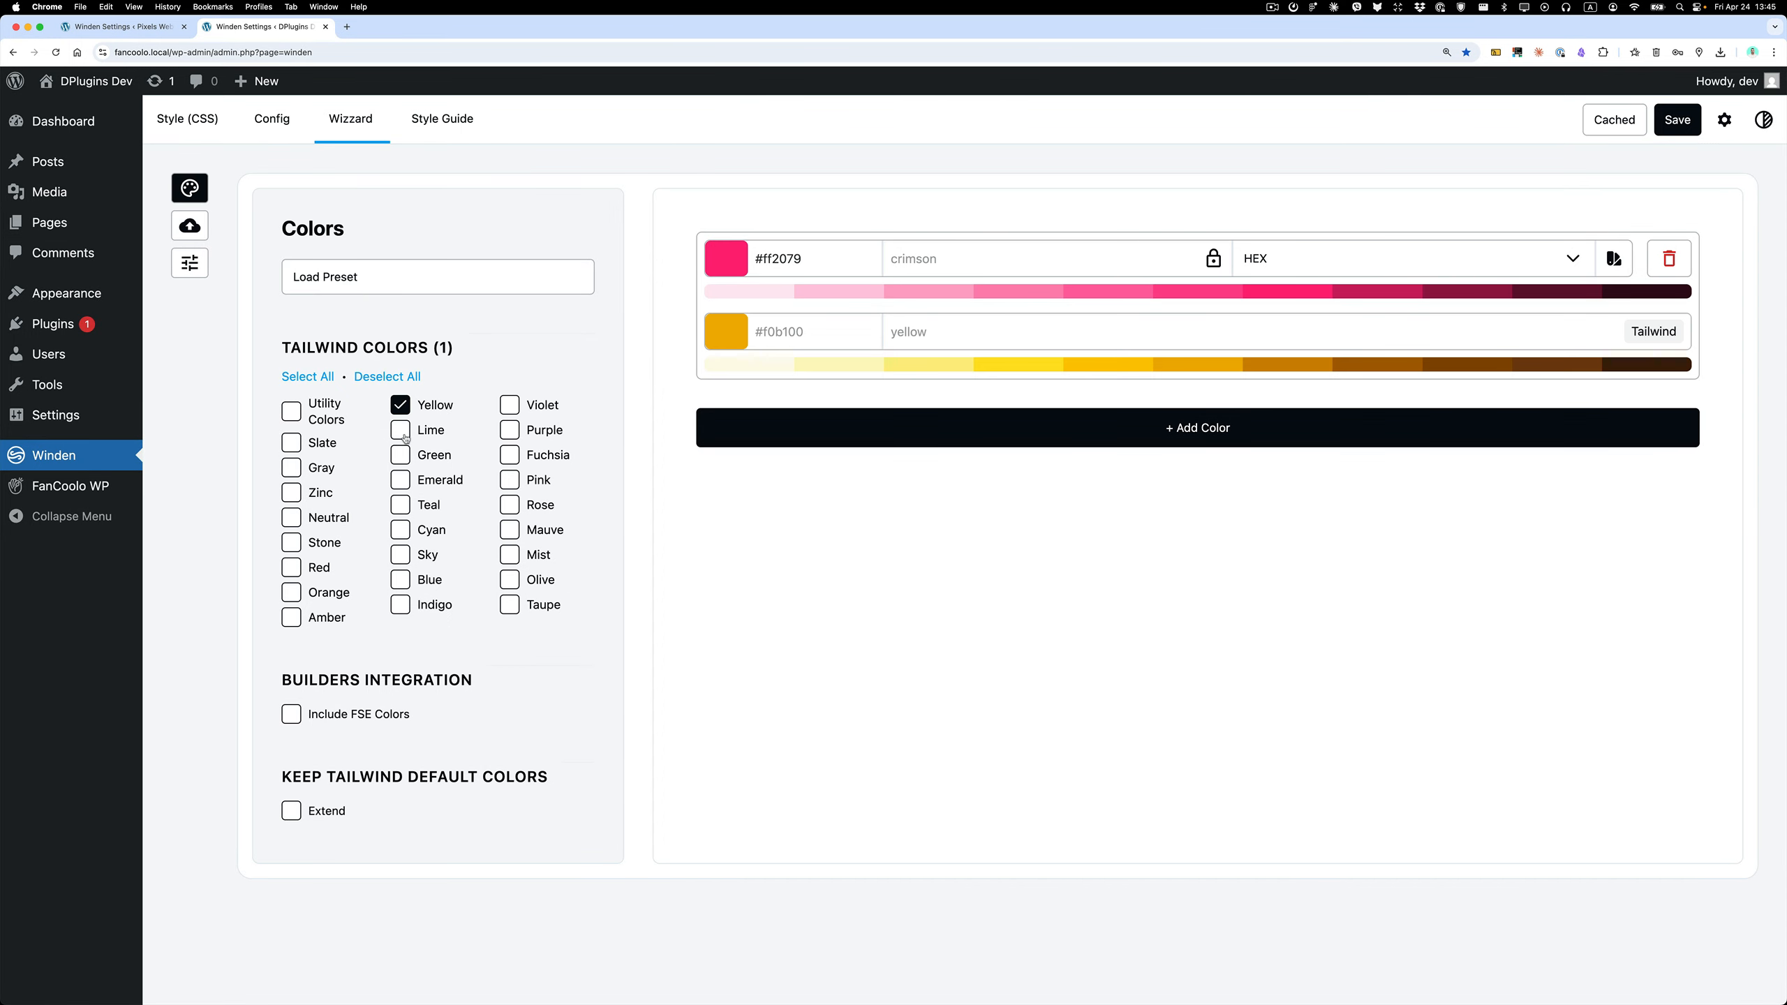
left_click(405, 436)
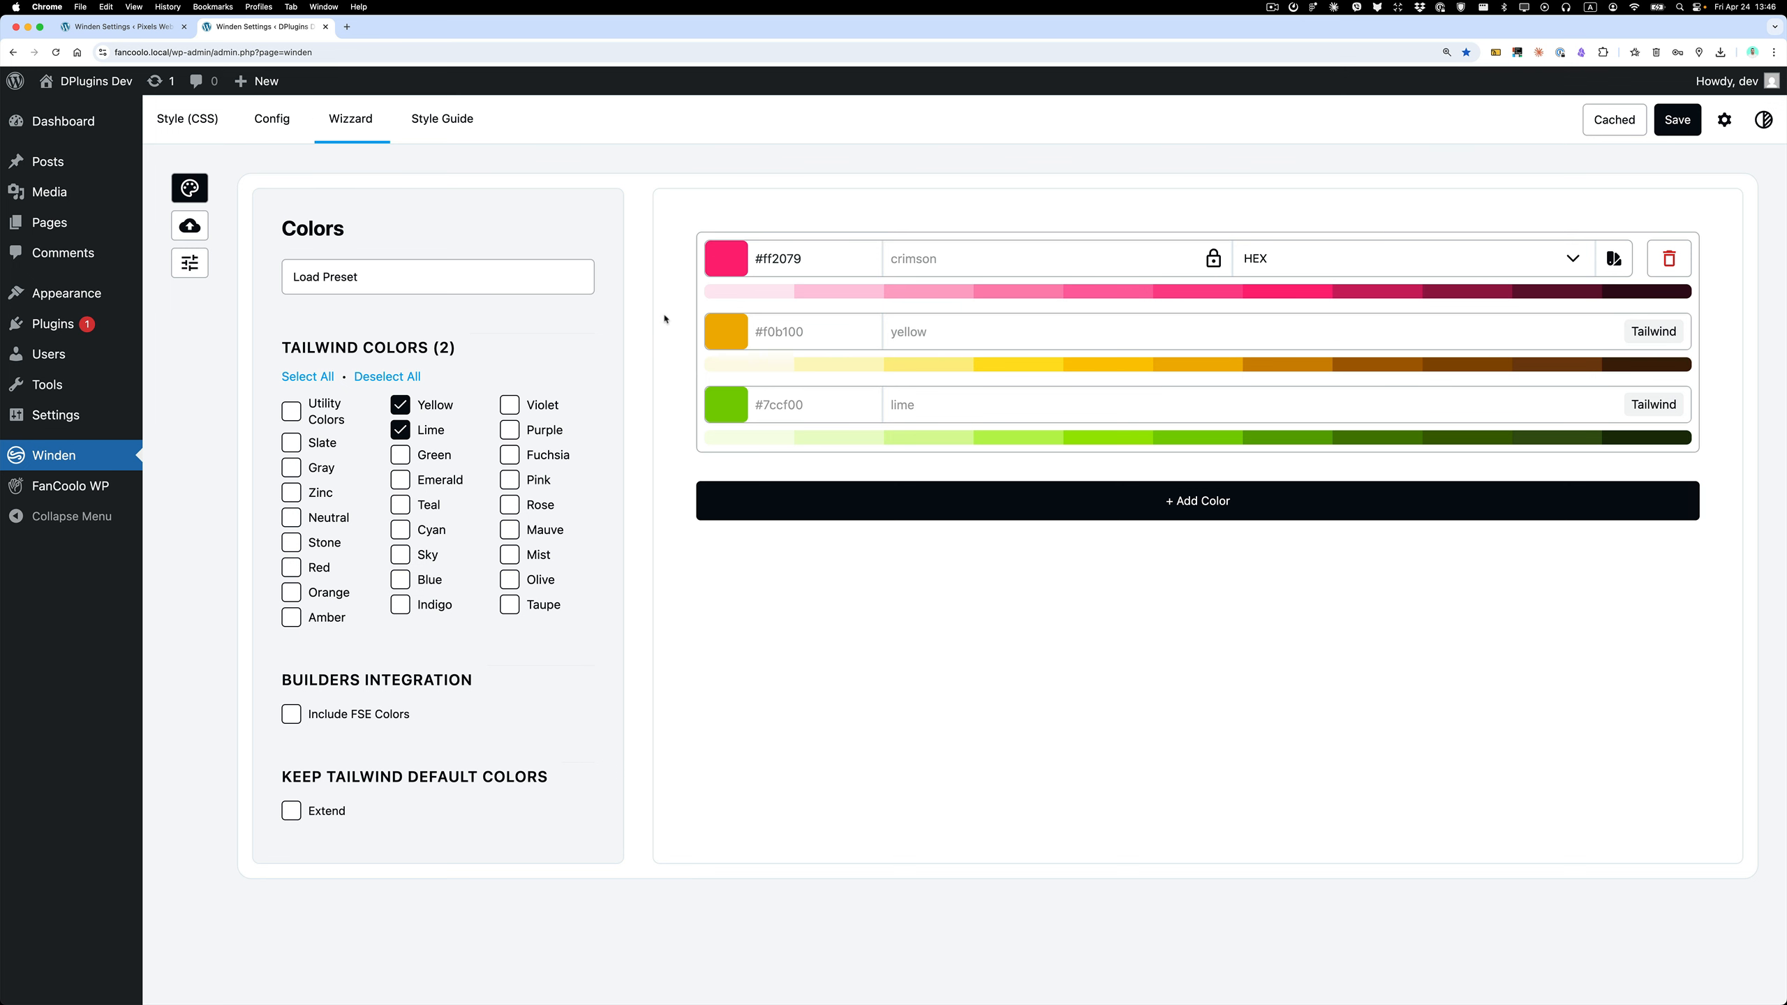
left_click(400, 435)
left_click(400, 407)
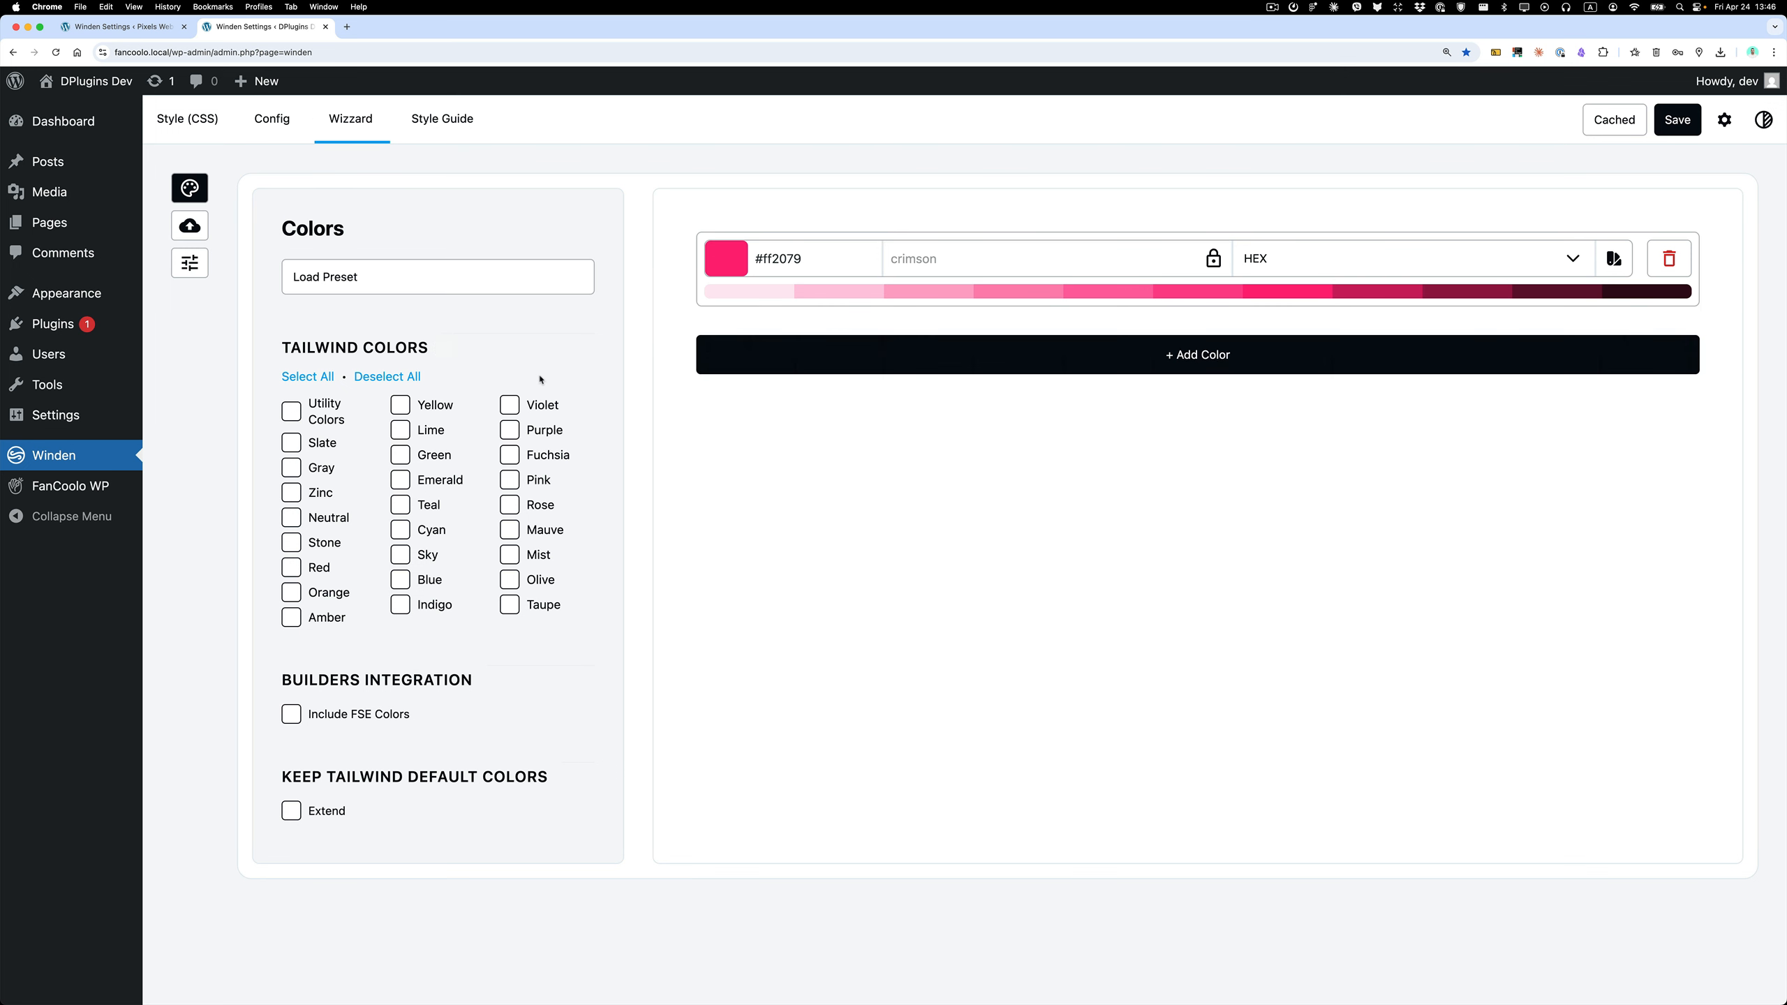
Open the crimson shade editor and lower the 50 end and nearby handle of the Lightness curve to lighten the lighter shades.
left_click(1614, 261)
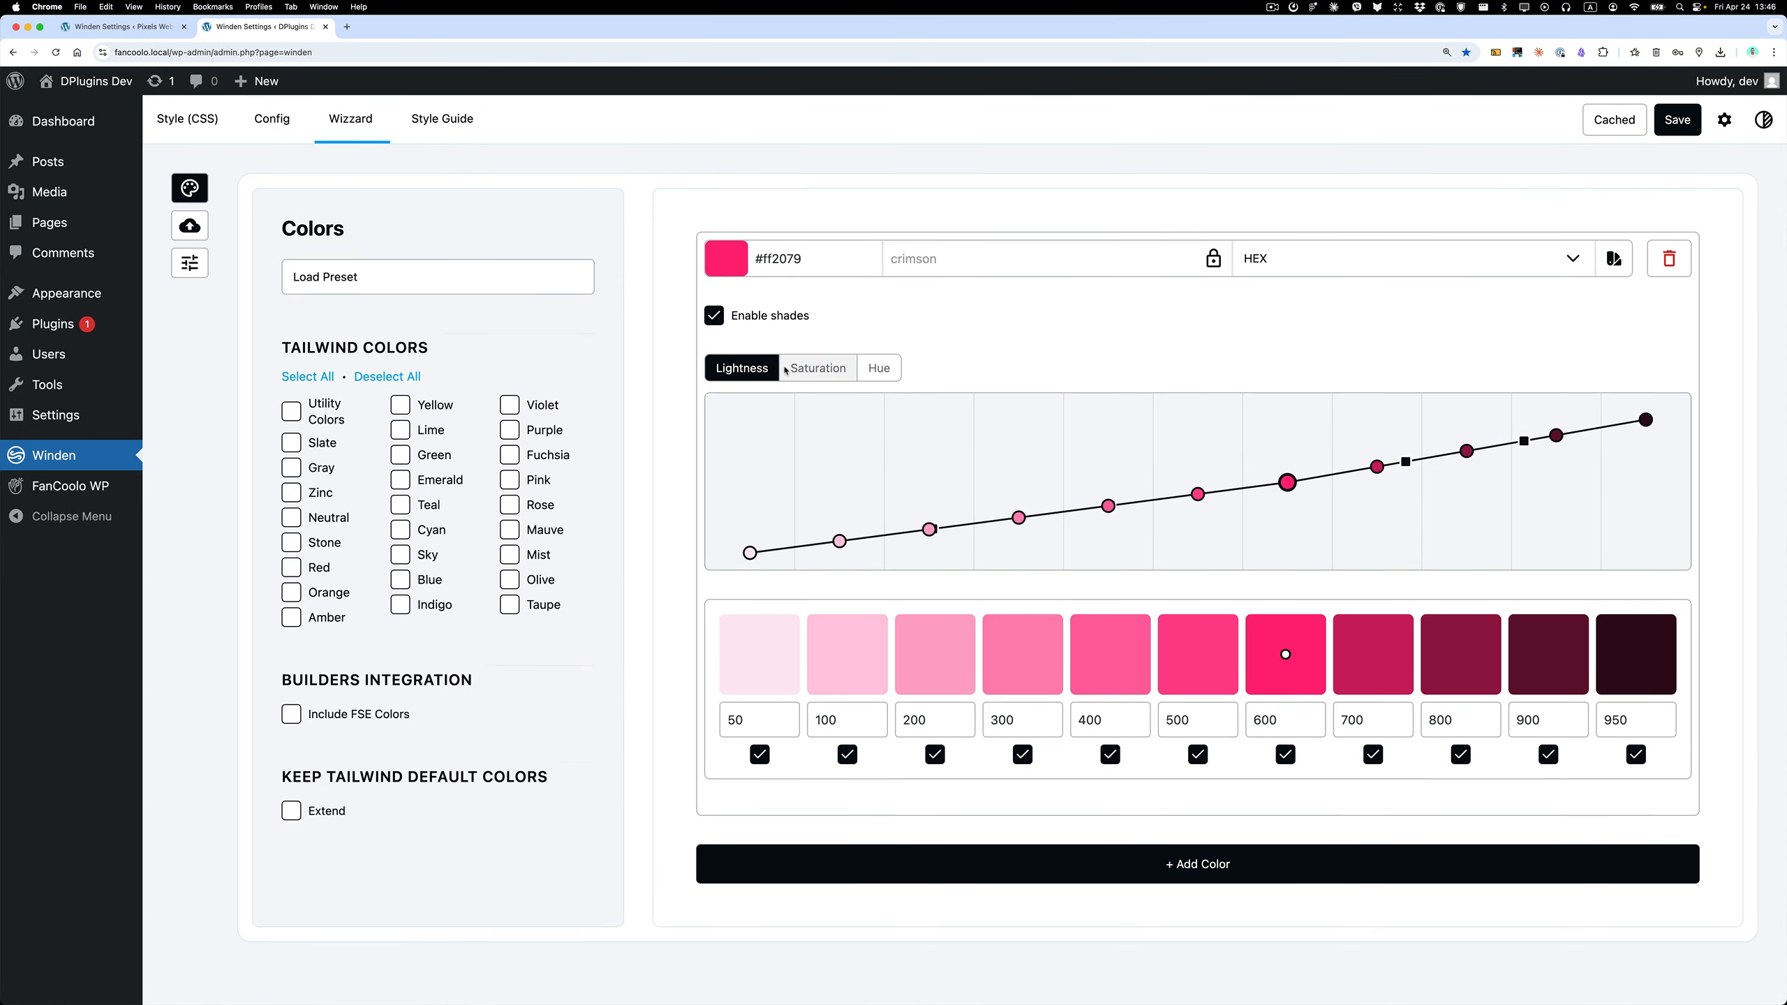
left_click(817, 367)
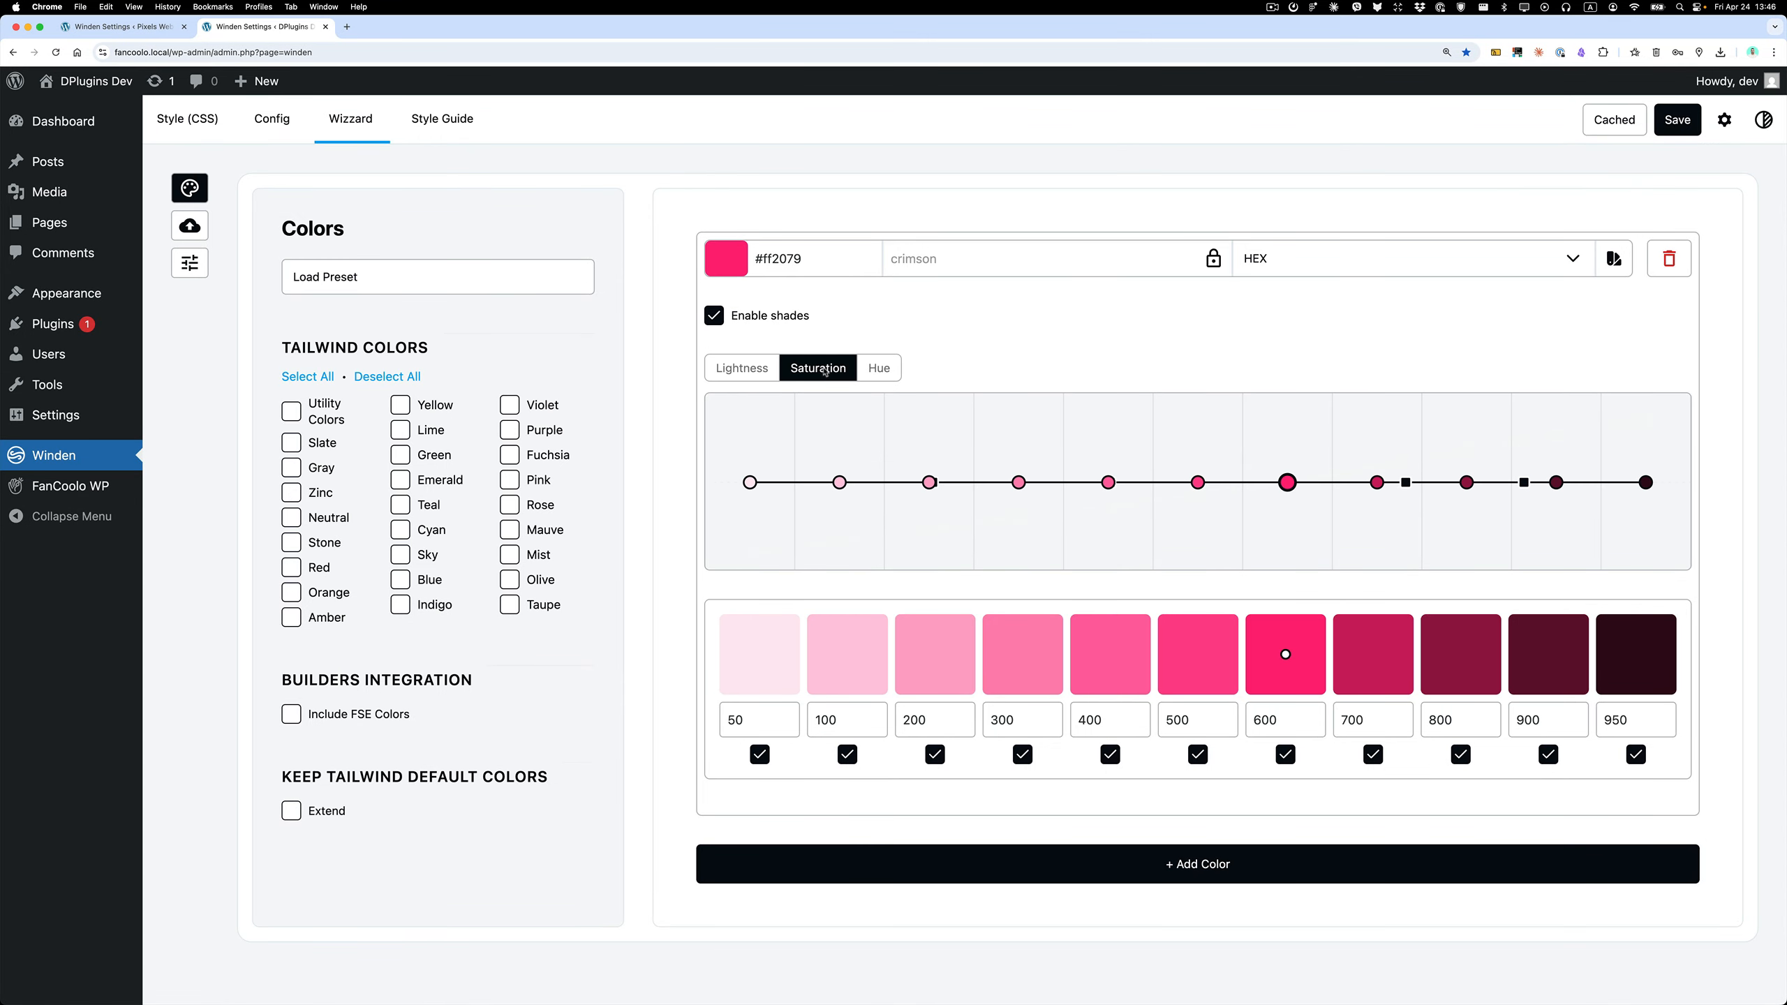
left_click(876, 373)
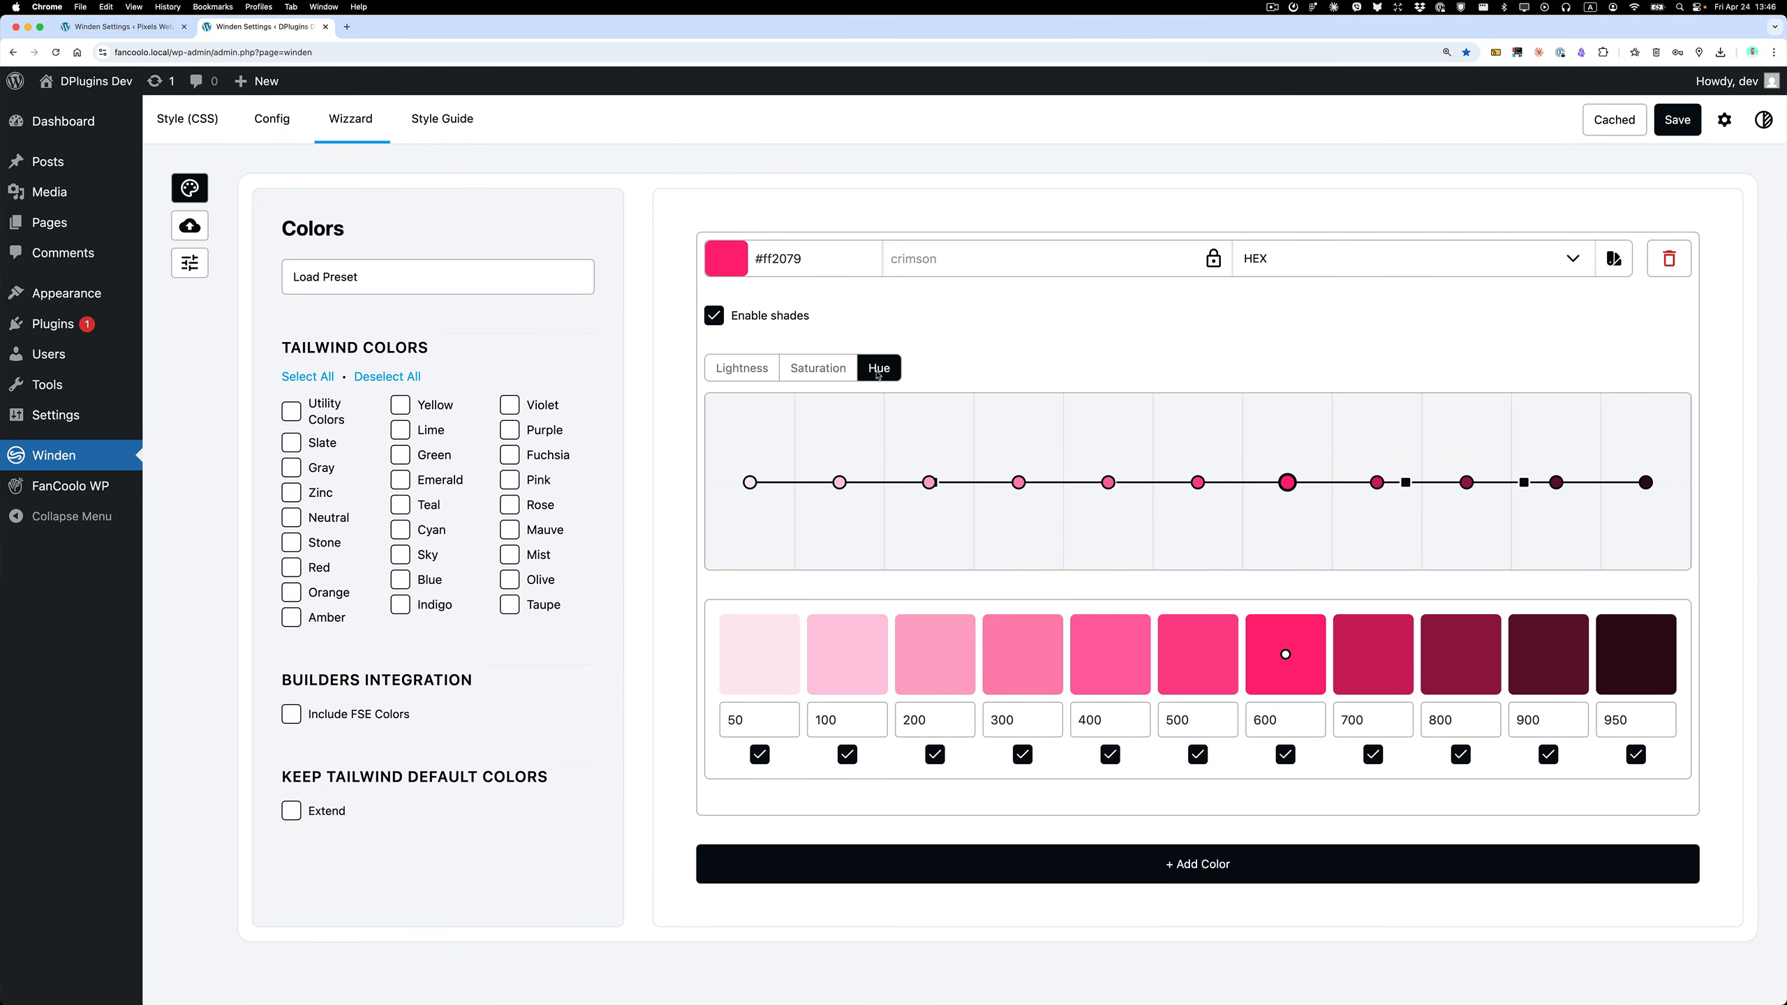
left_click(740, 367)
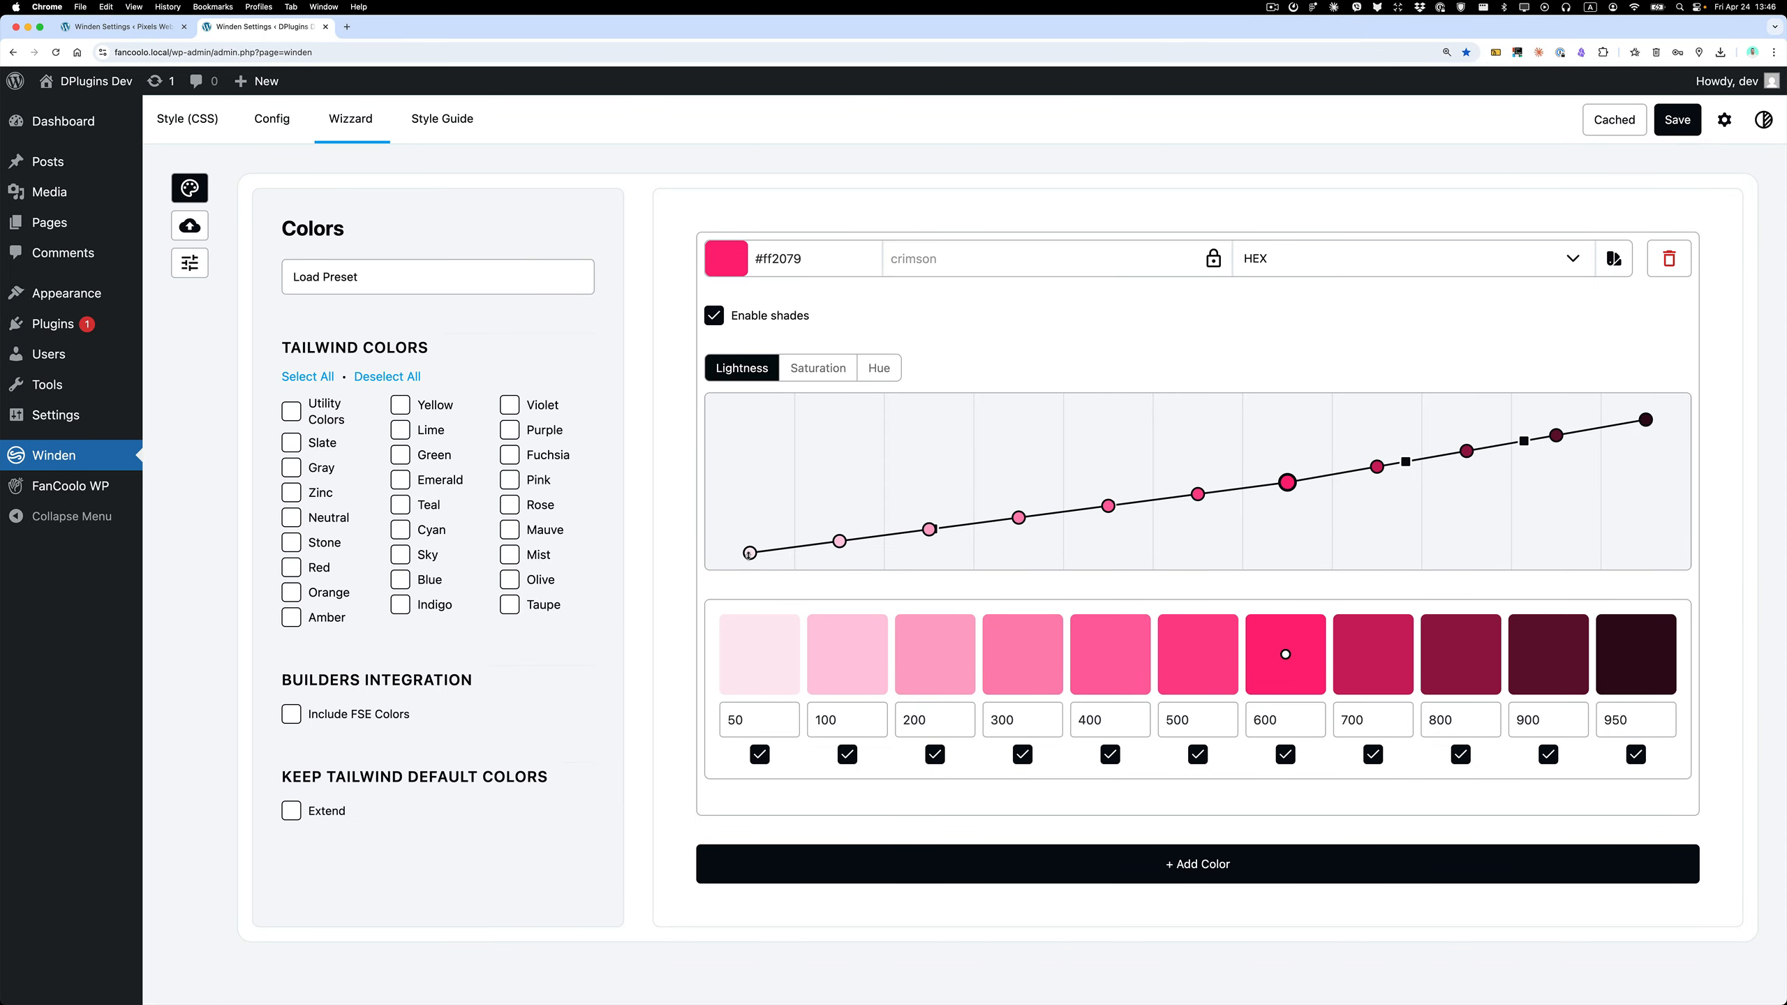
left_click_drag(750, 554, 749, 564)
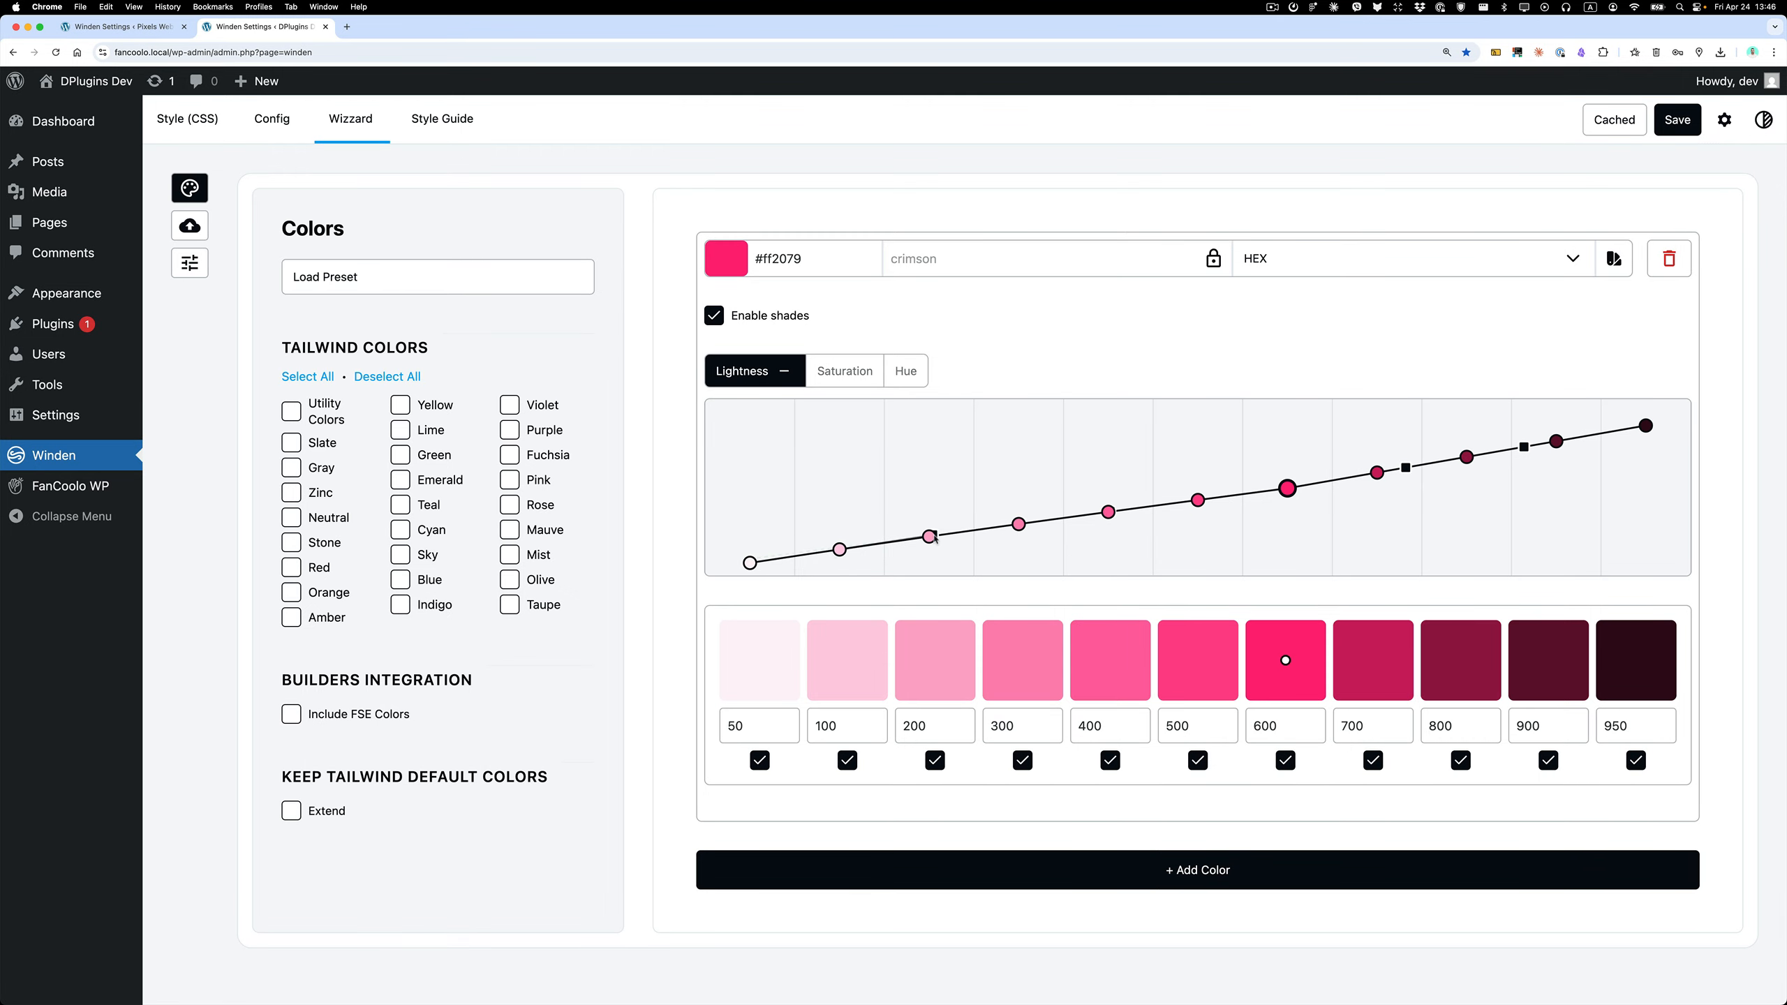
mouse_move(934, 538)
left_mouse_down()
mouse_move(929, 508)
mouse_move(950, 557)
left_mouse_up()
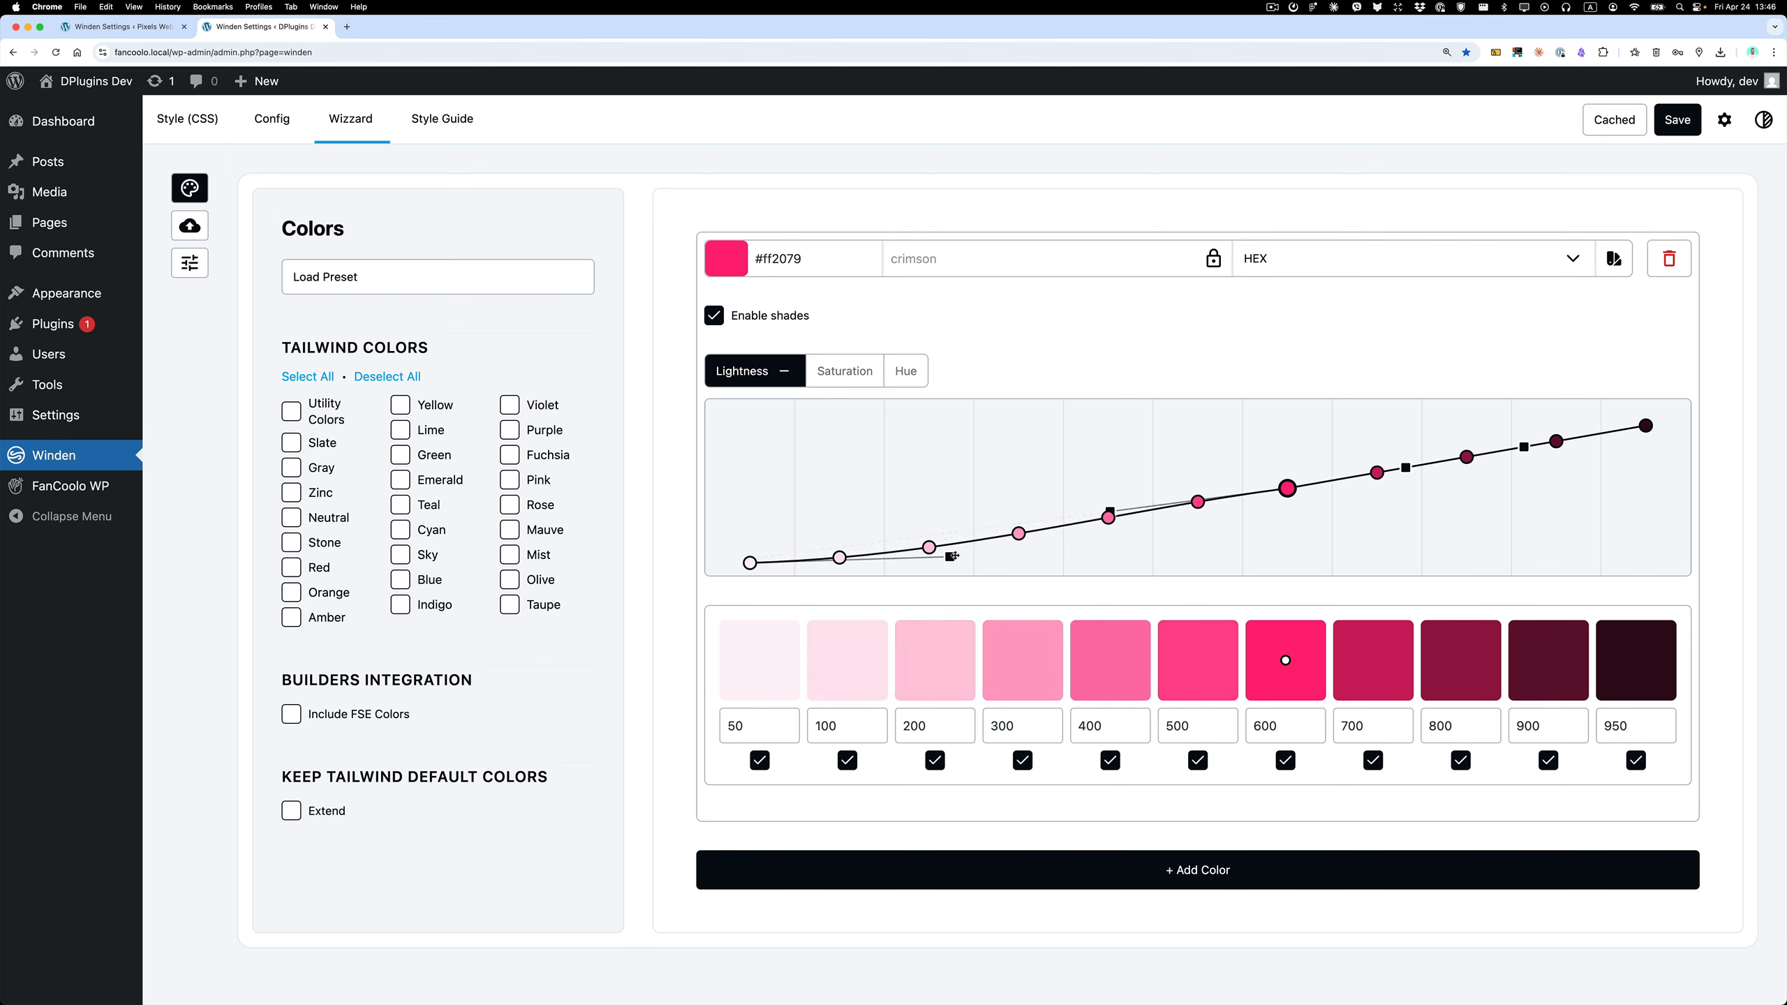
left_click_drag(950, 557, 952, 561)
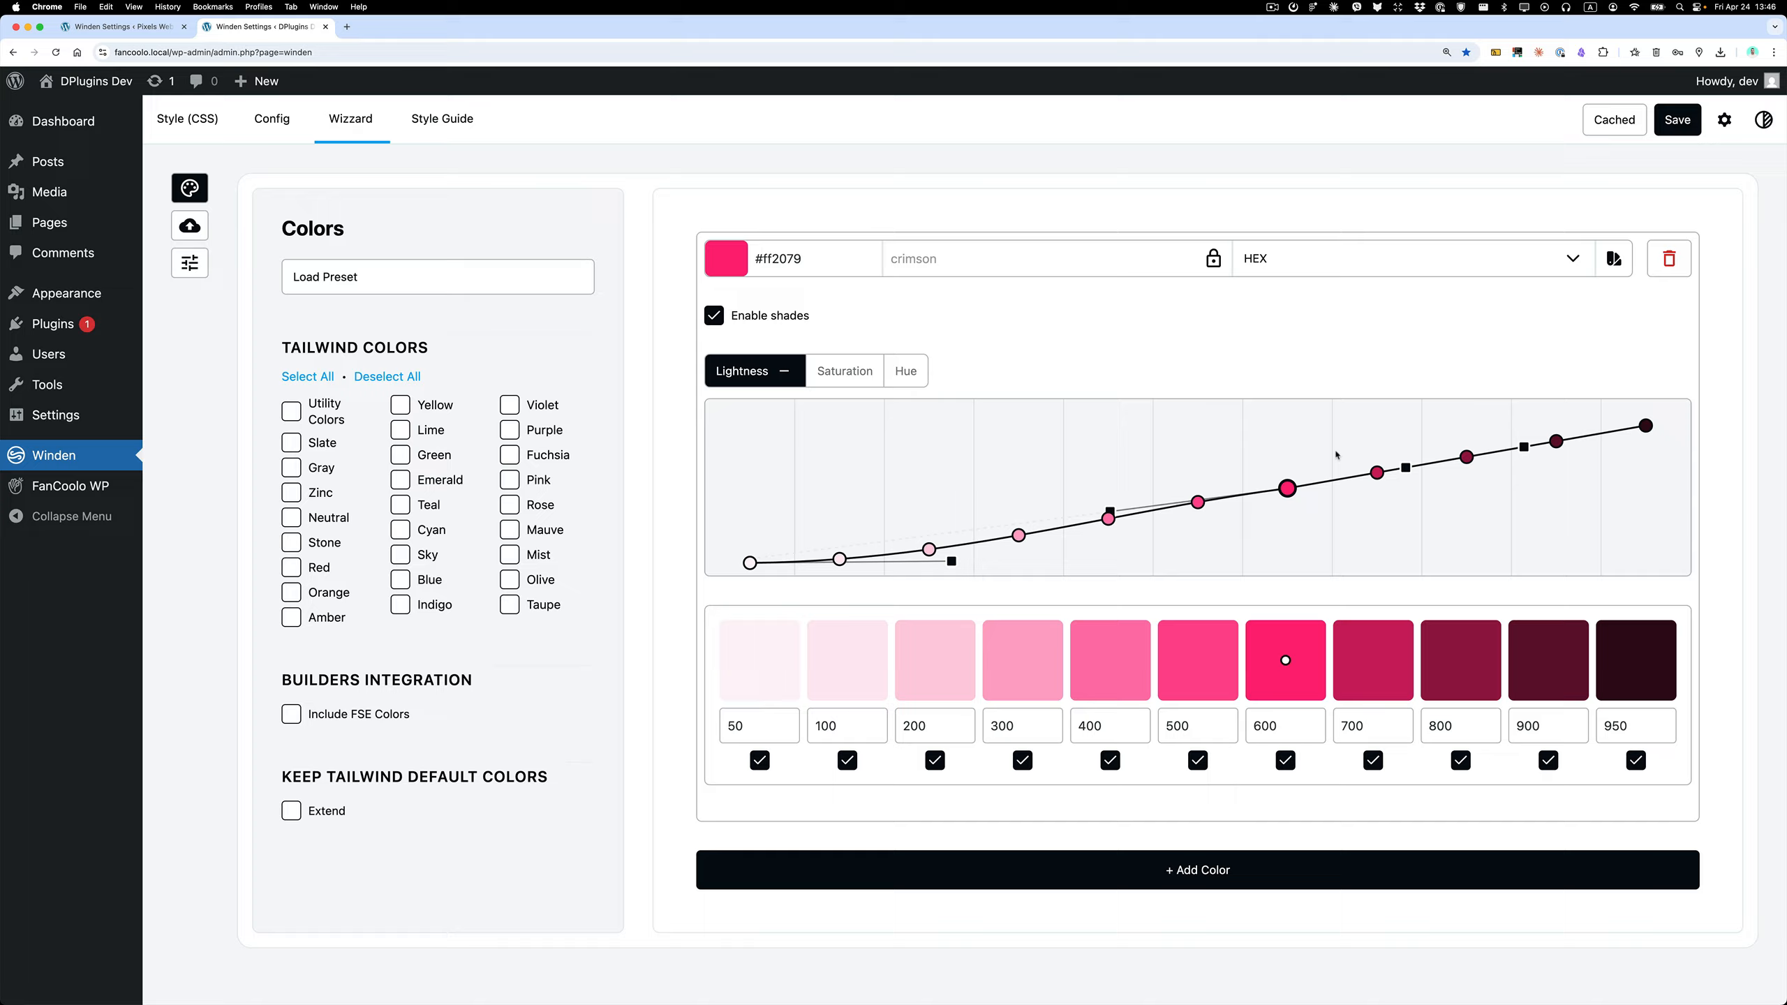
Change the crimson entry's main color to the indigo preset #303f9f.
left_click(725, 259)
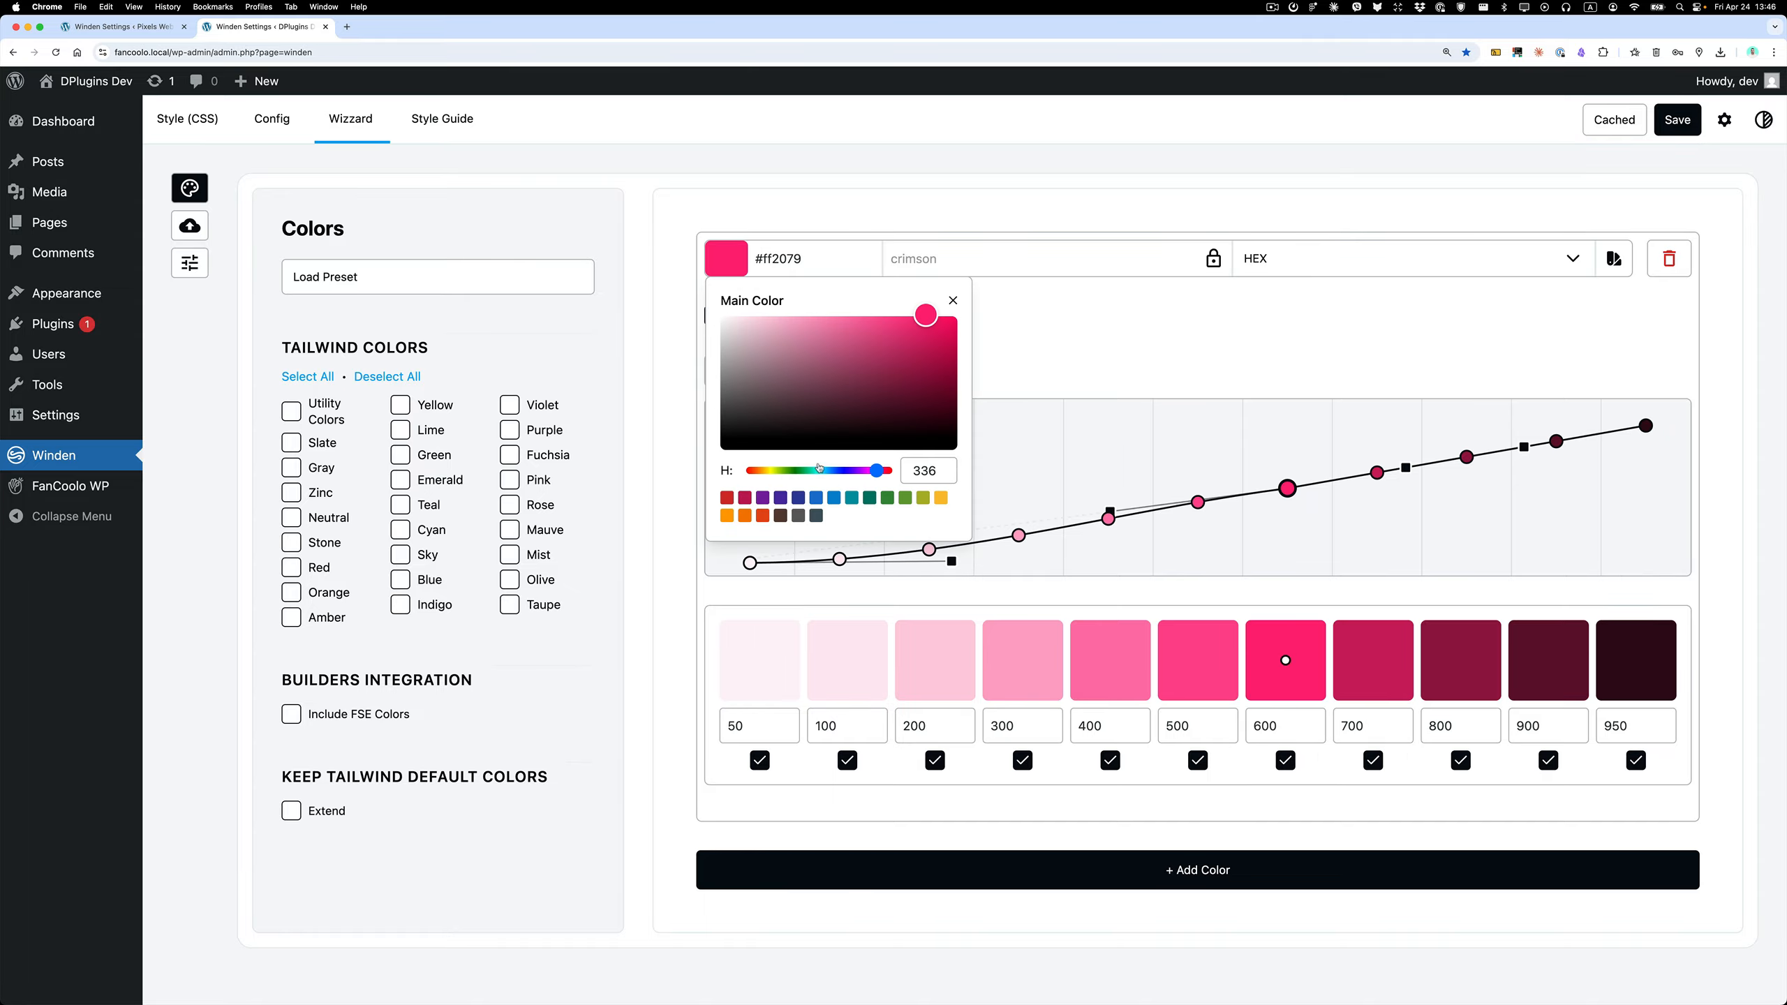
left_click(799, 500)
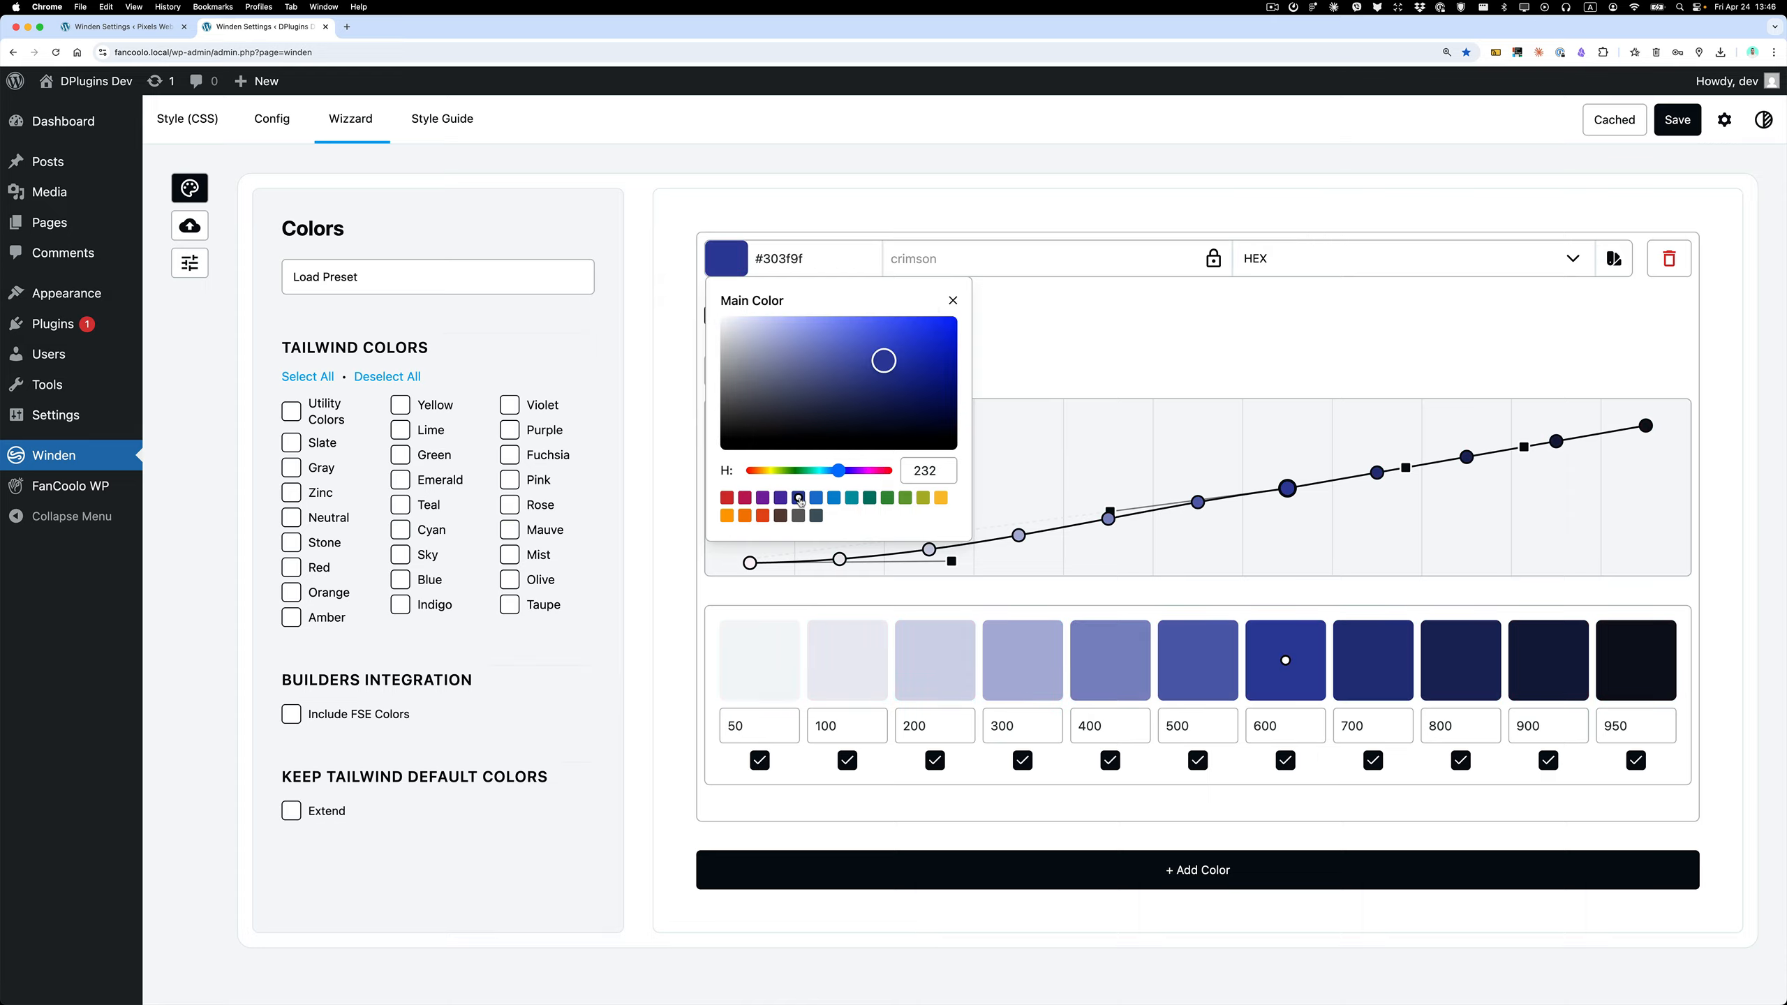
left_click(1042, 365)
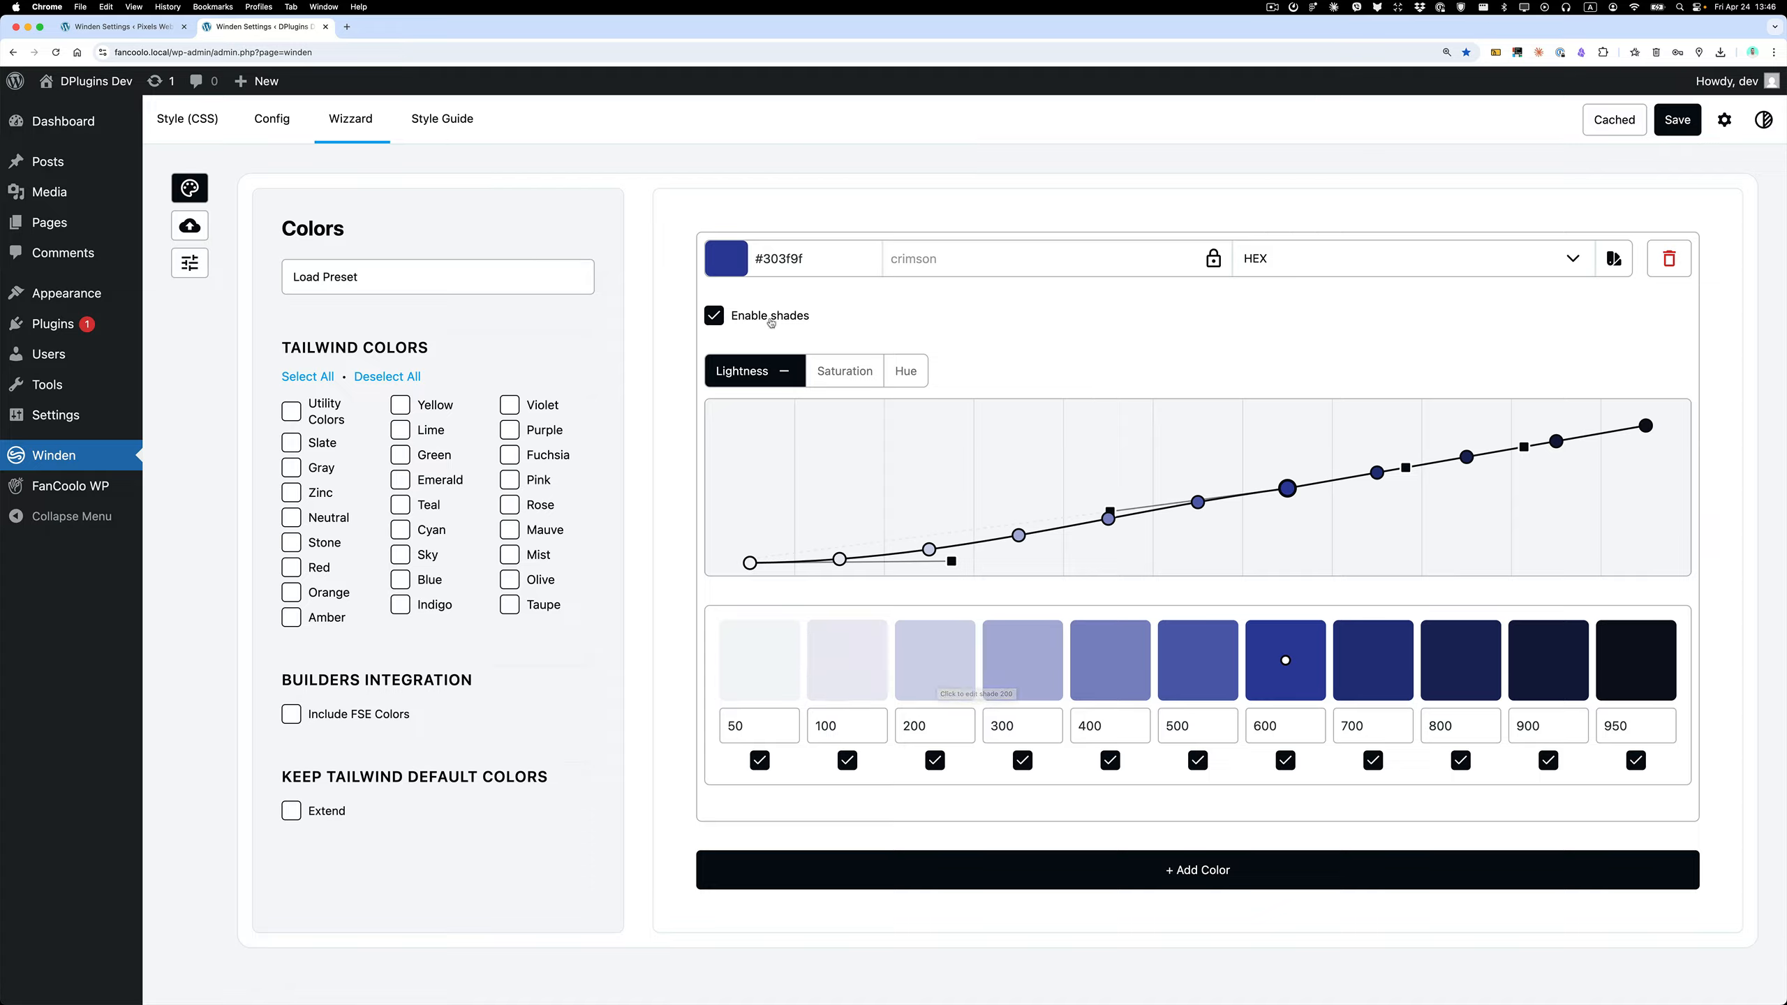
Raise the 50 end of the Saturation curve and its handle to give the lighter shades more saturation.
left_click(850, 373)
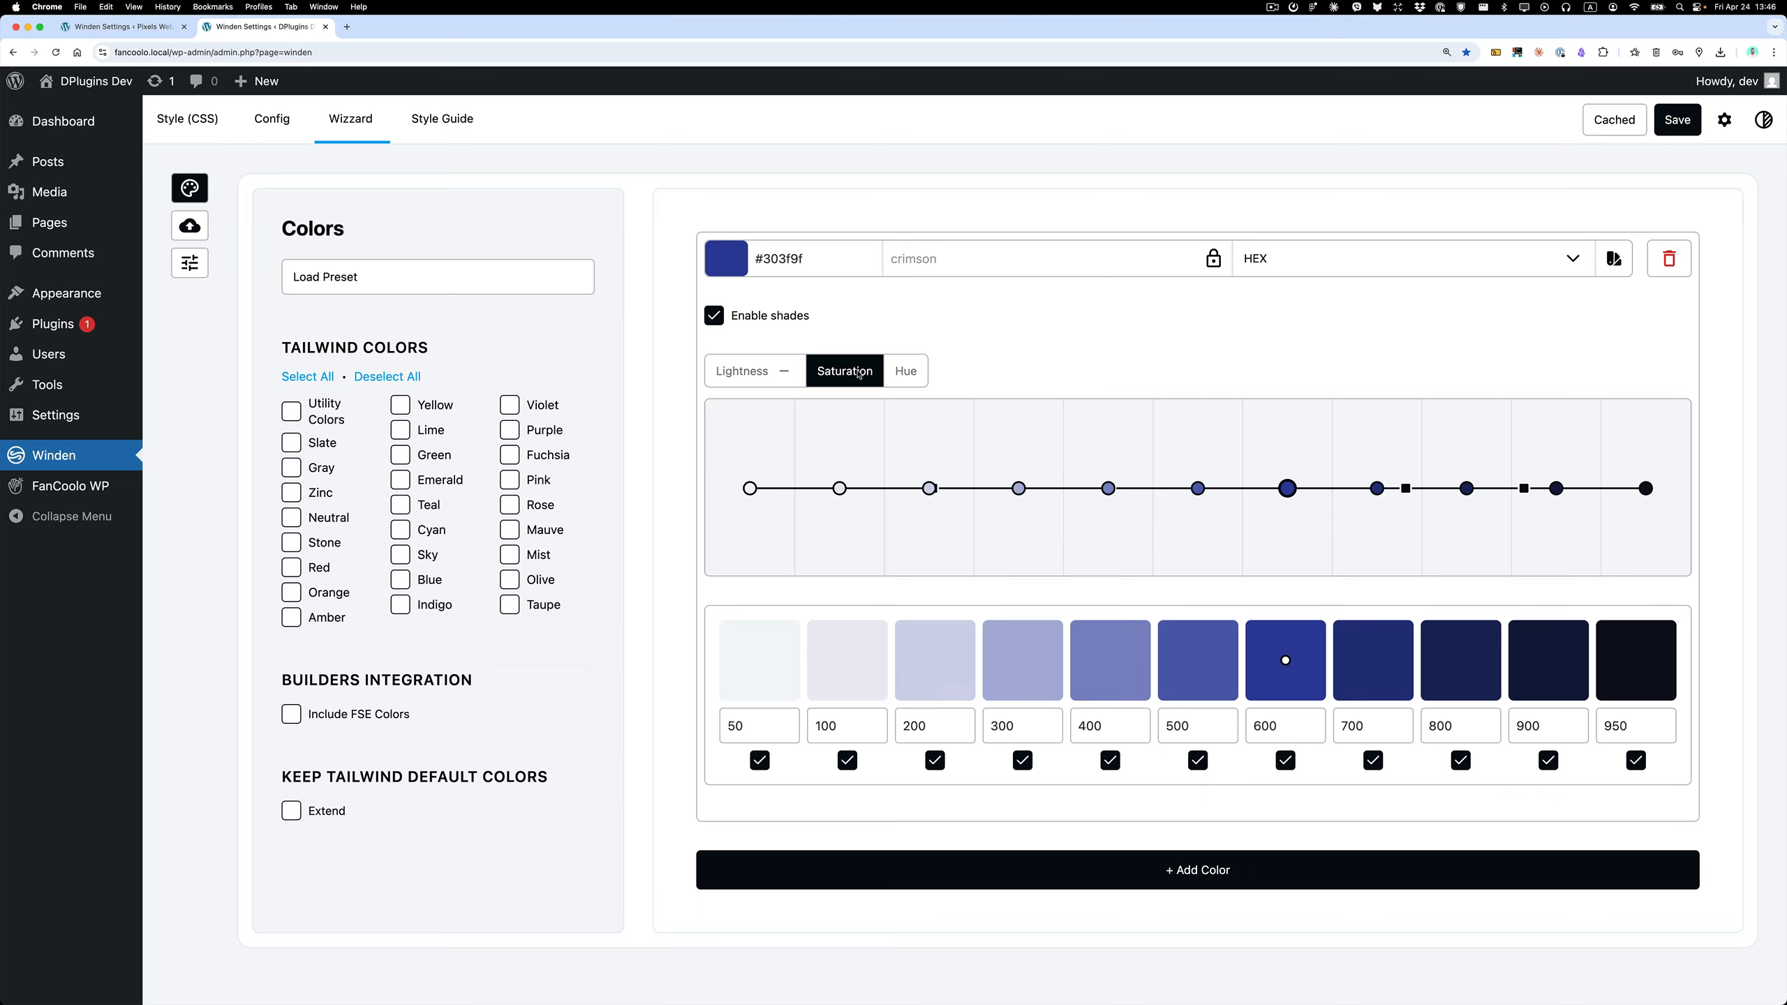
left_click_drag(750, 488, 750, 415)
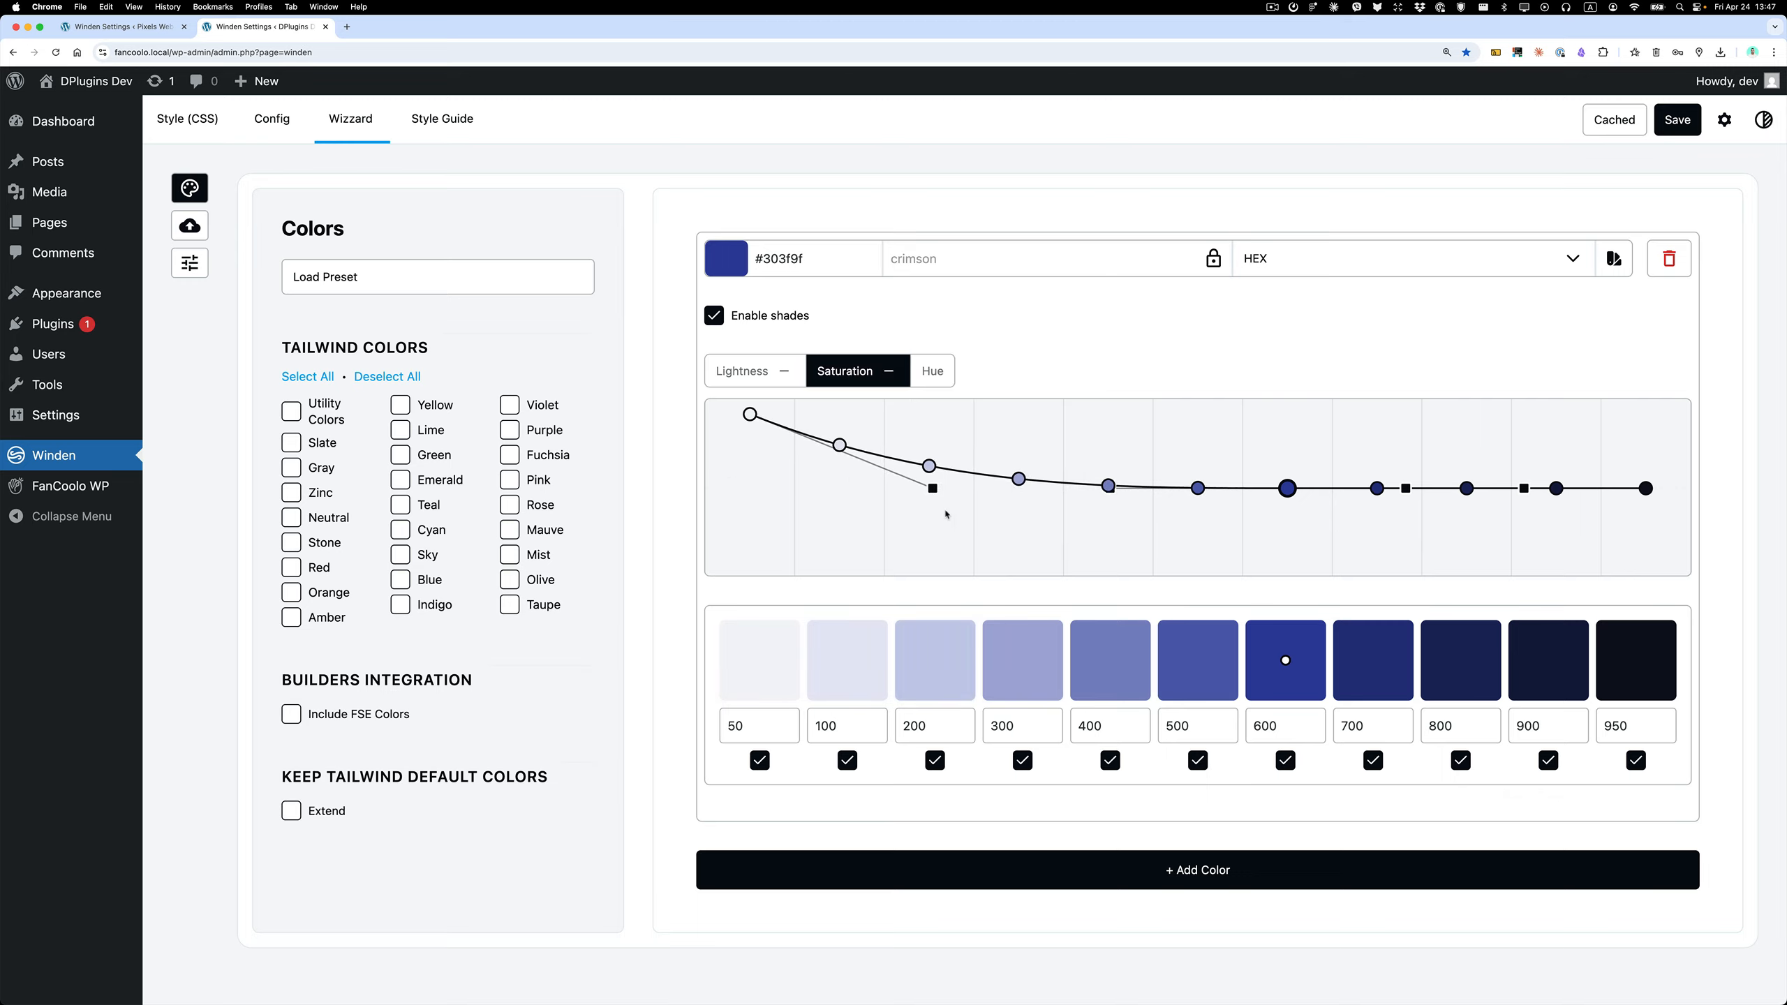
left_click_drag(932, 488, 955, 418)
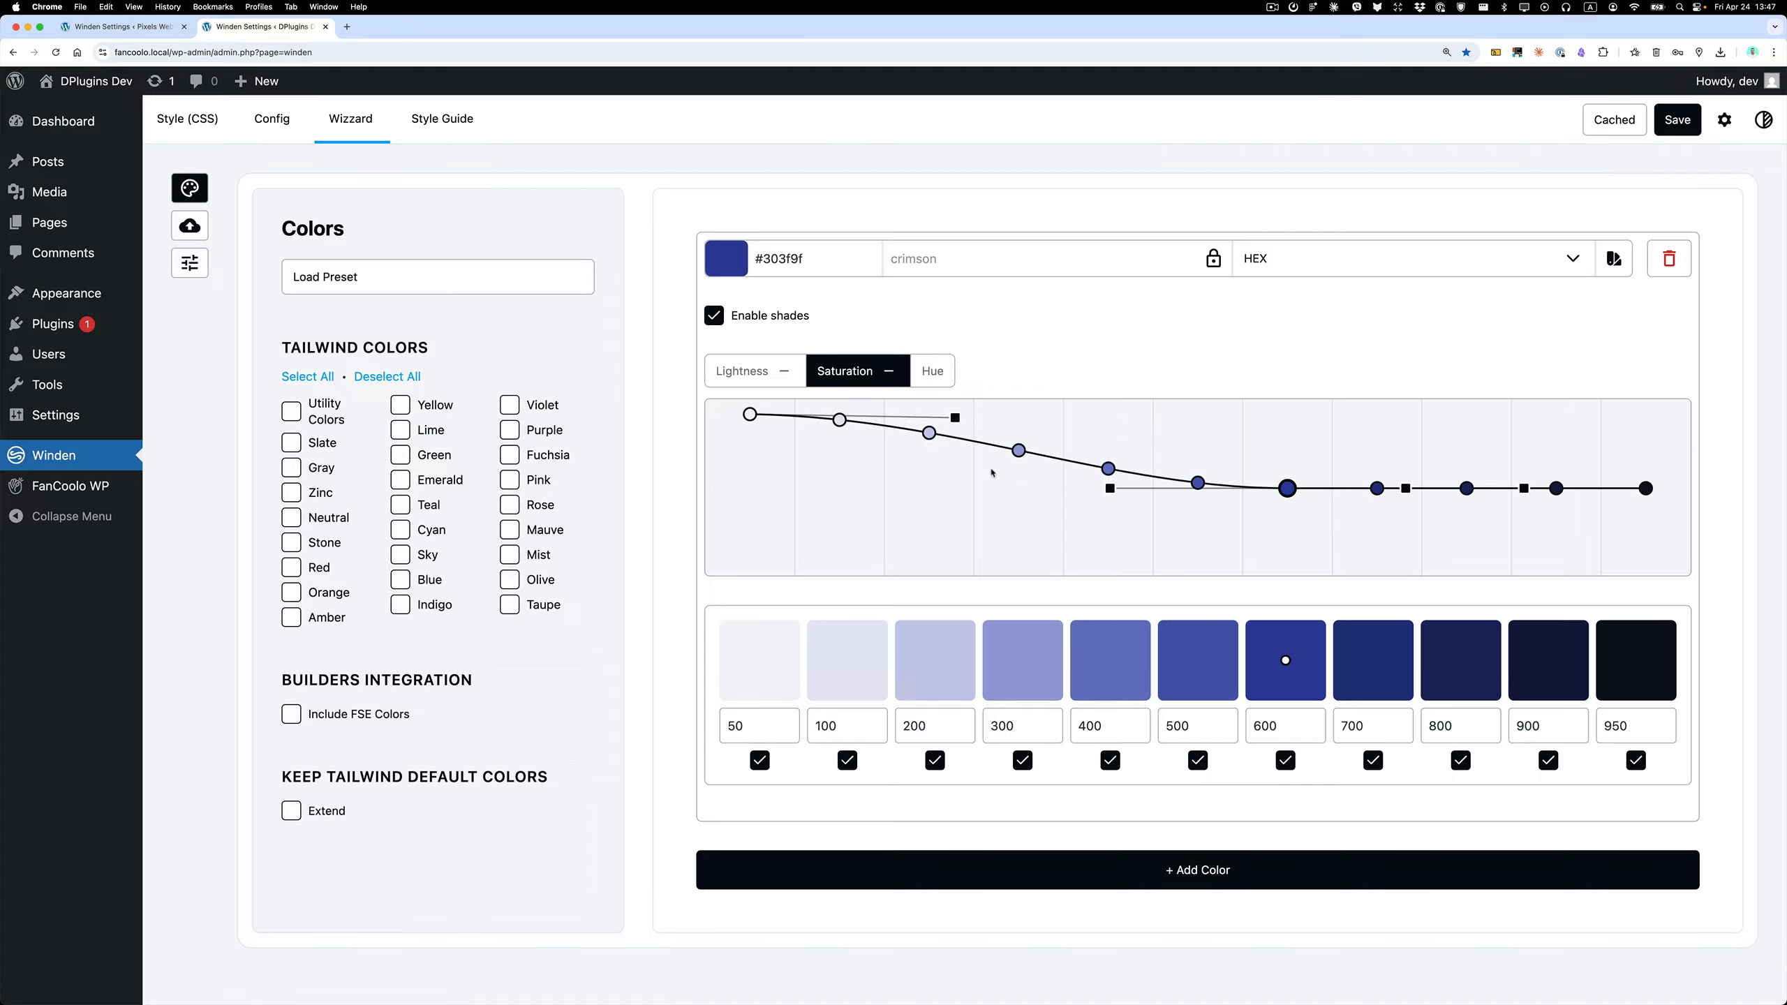
Set the crimson entry's main color to the bright pinkish red #f21e5b.
left_click(725, 258)
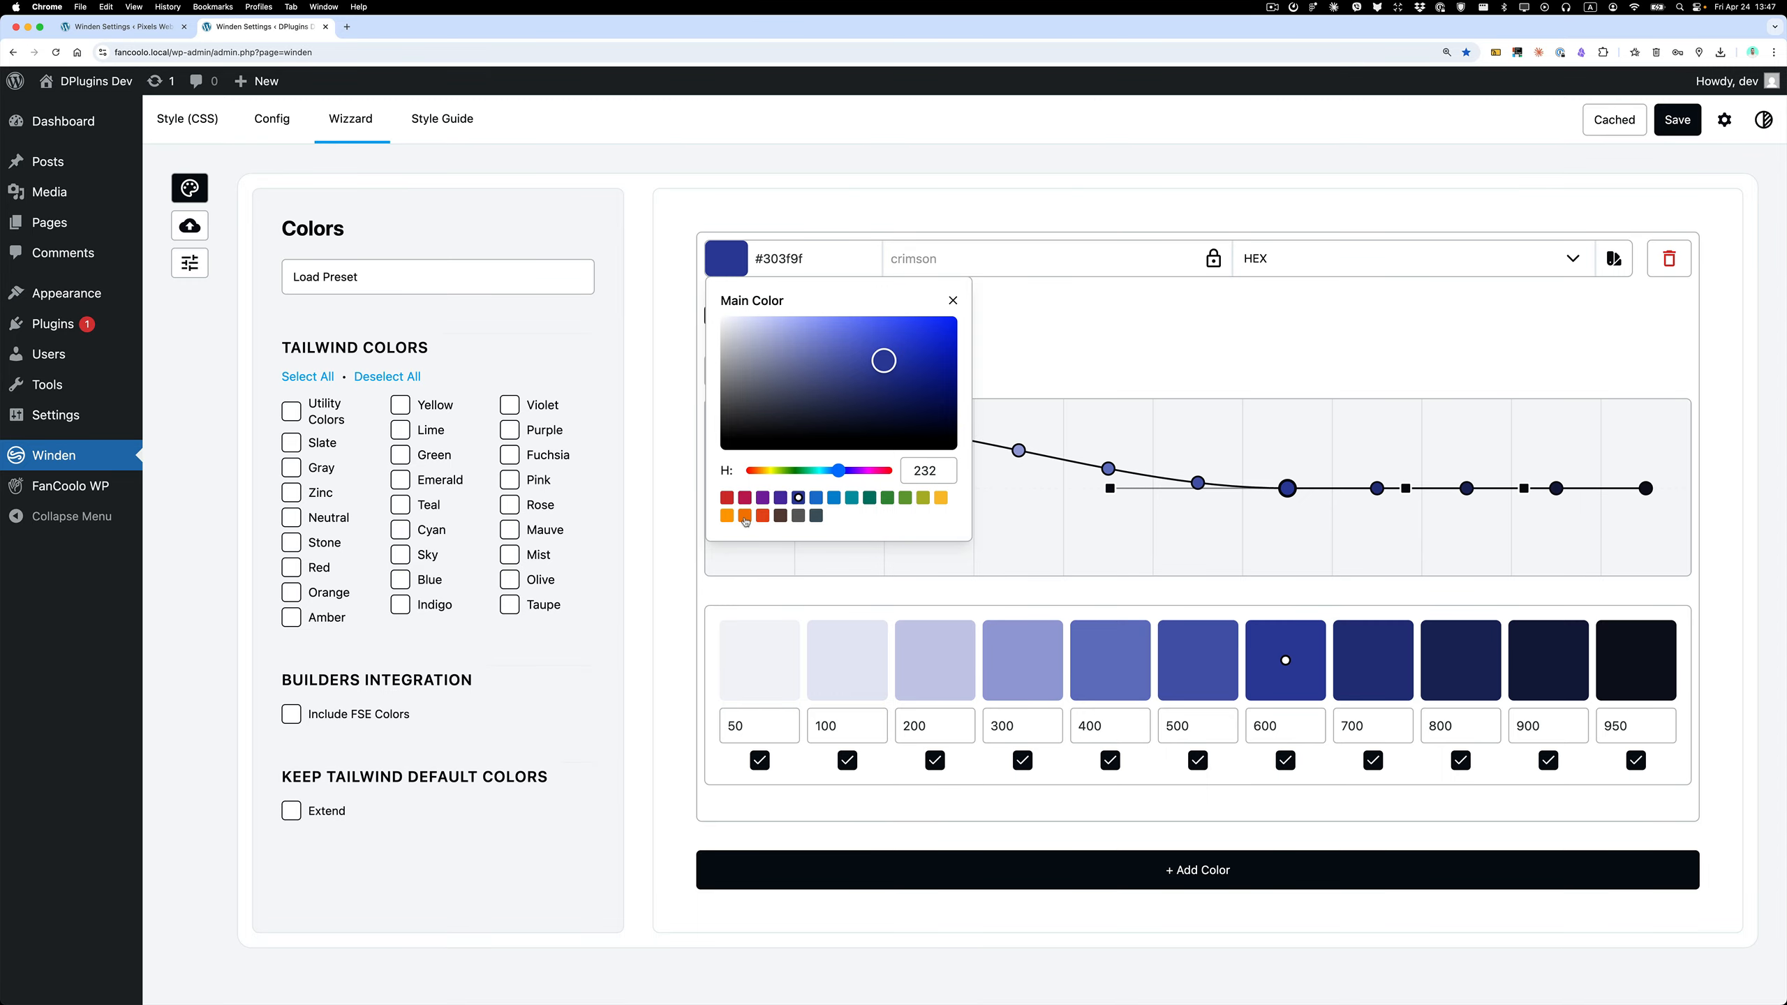
left_click(992, 353)
left_click(725, 258)
left_click_drag(839, 478, 883, 468)
left_click_drag(886, 356, 931, 313)
left_click(1019, 348)
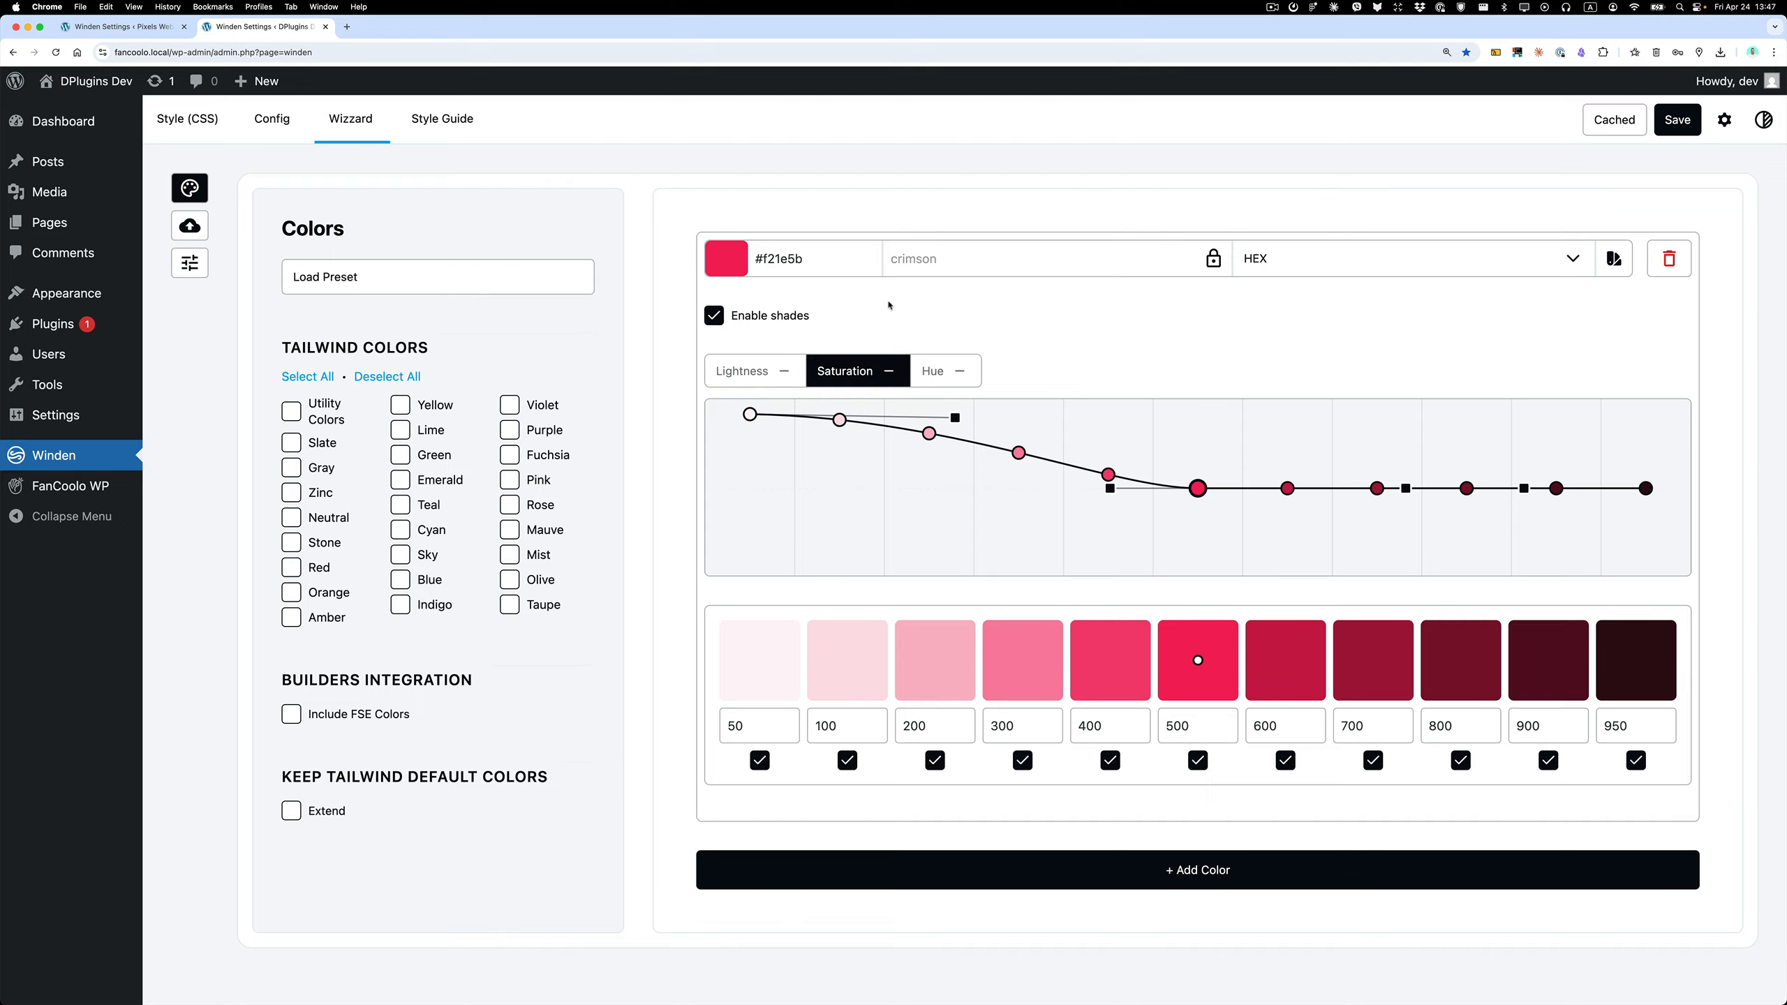
Shape the Hue curve by raising the 50 end slightly and lowering the 950 end and its handle to shift dark shades toward purple.
left_click(932, 371)
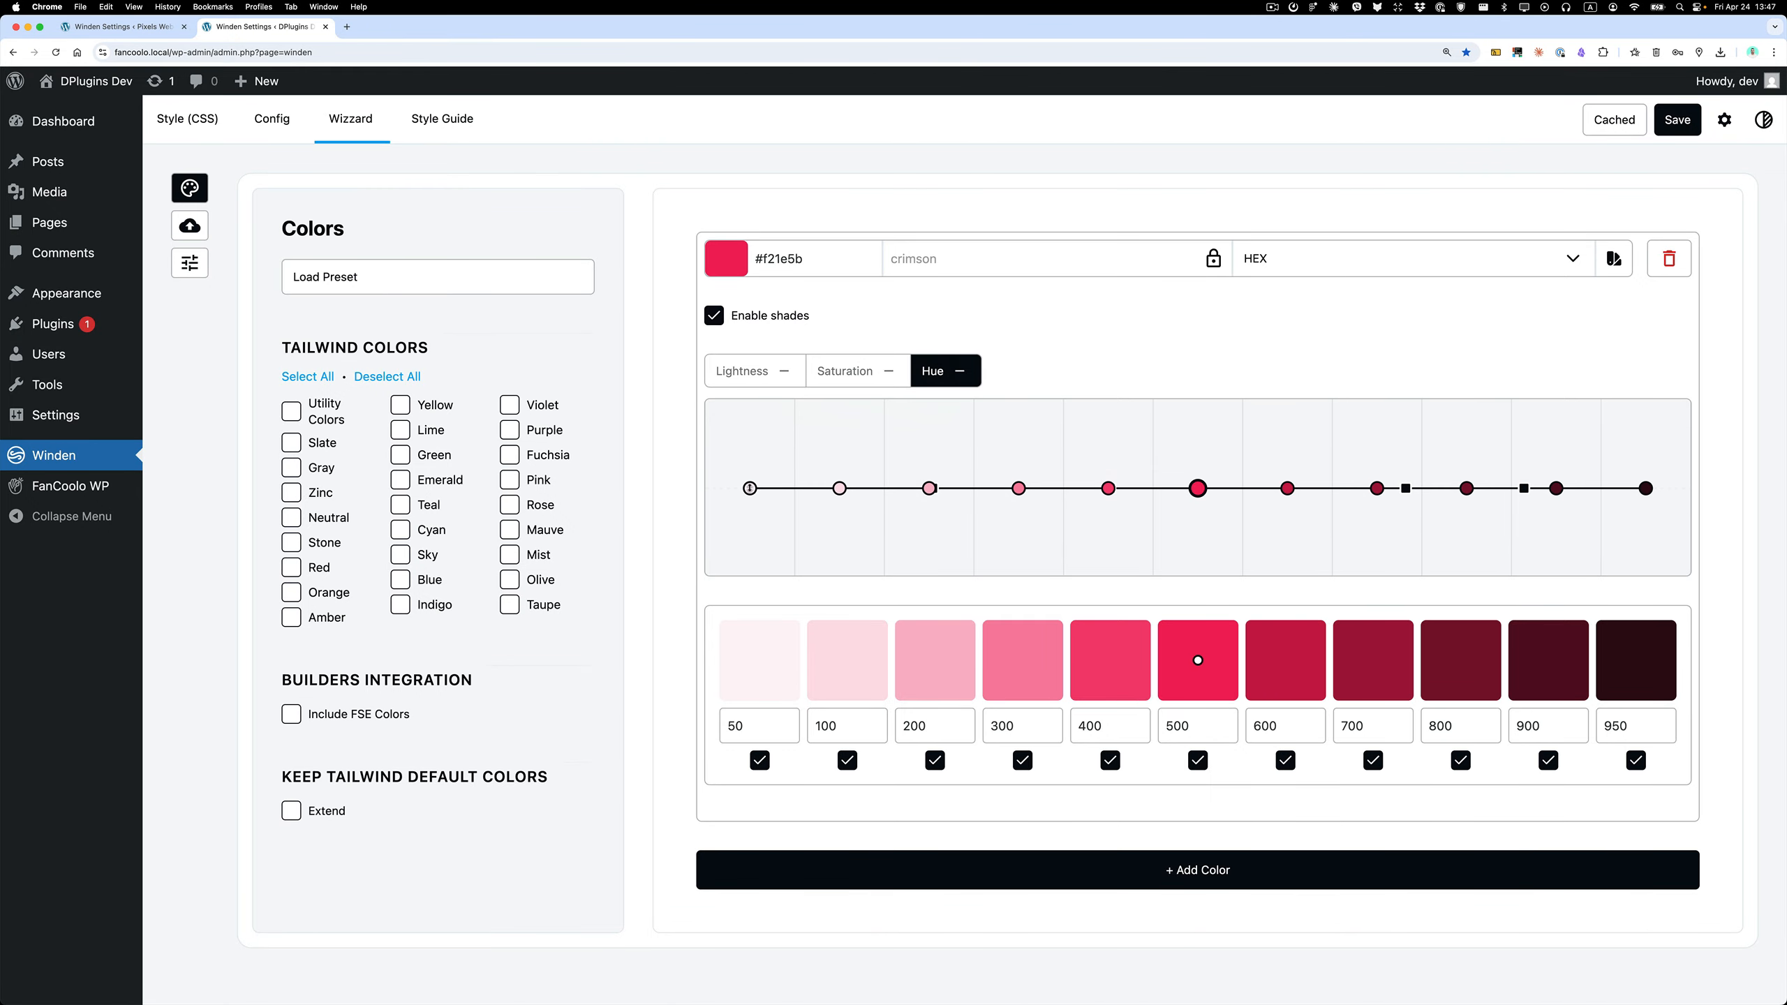
mouse_move(749, 488)
left_mouse_down()
mouse_move(749, 451)
mouse_move(750, 469)
left_mouse_up()
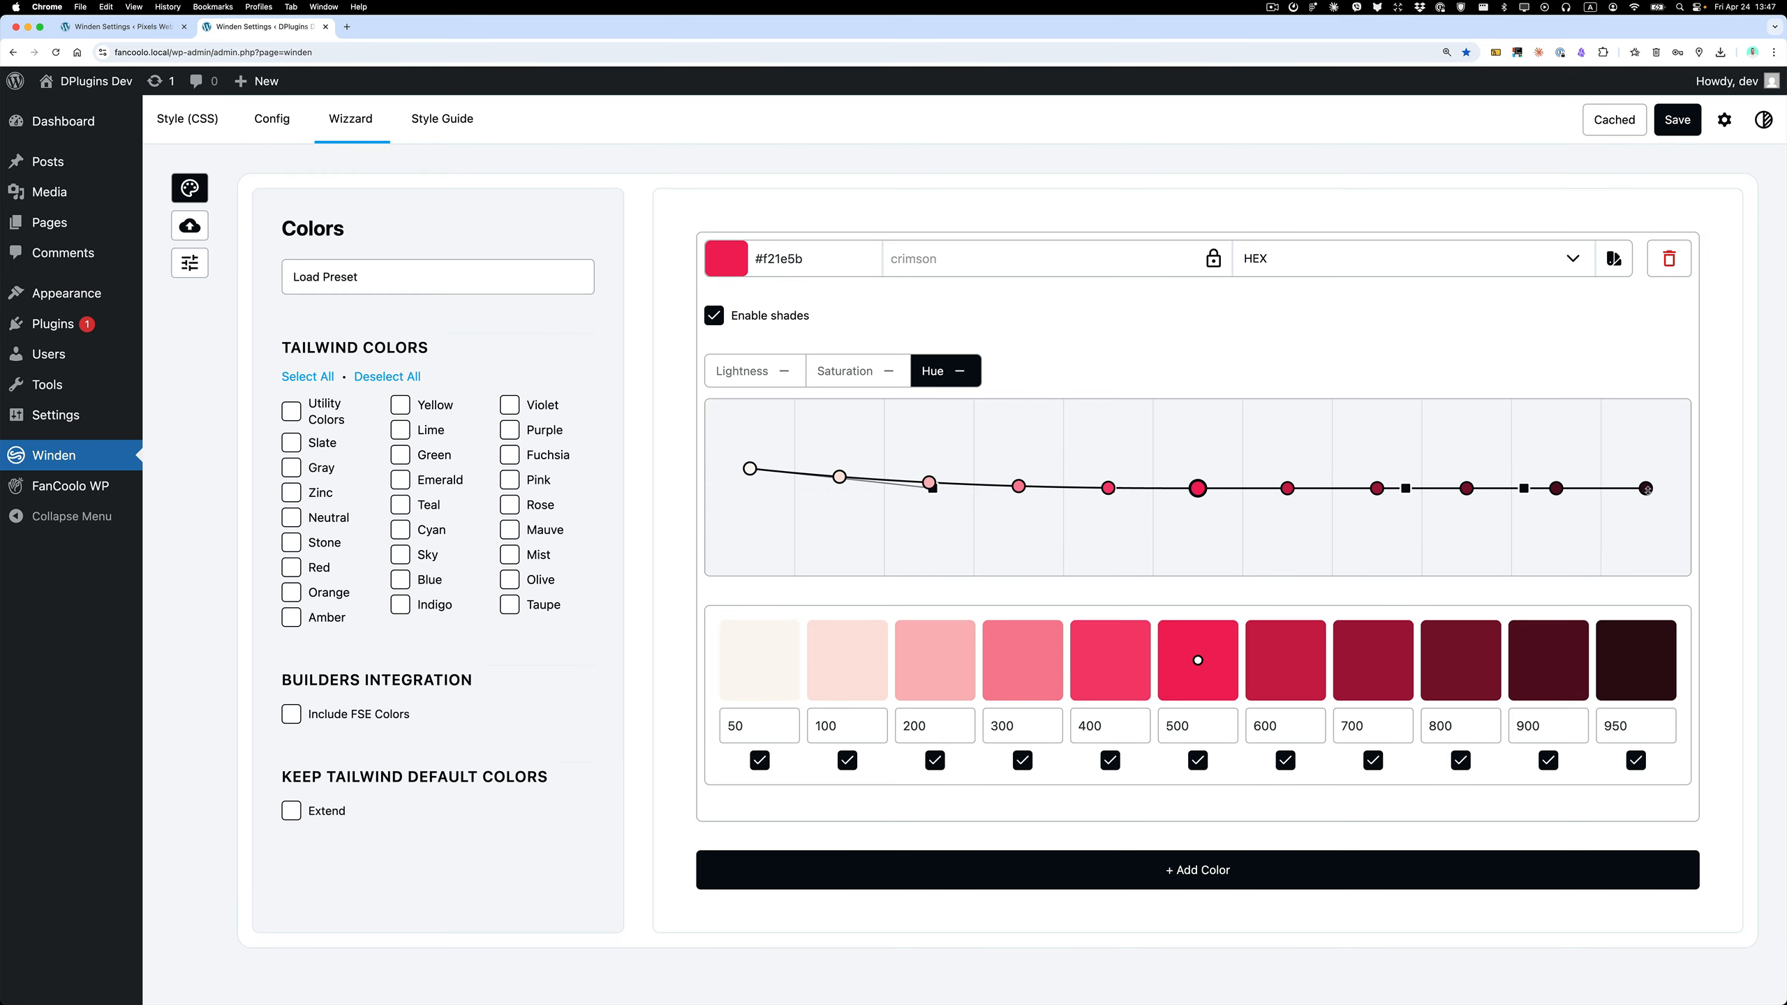
left_click_drag(1646, 488, 1646, 523)
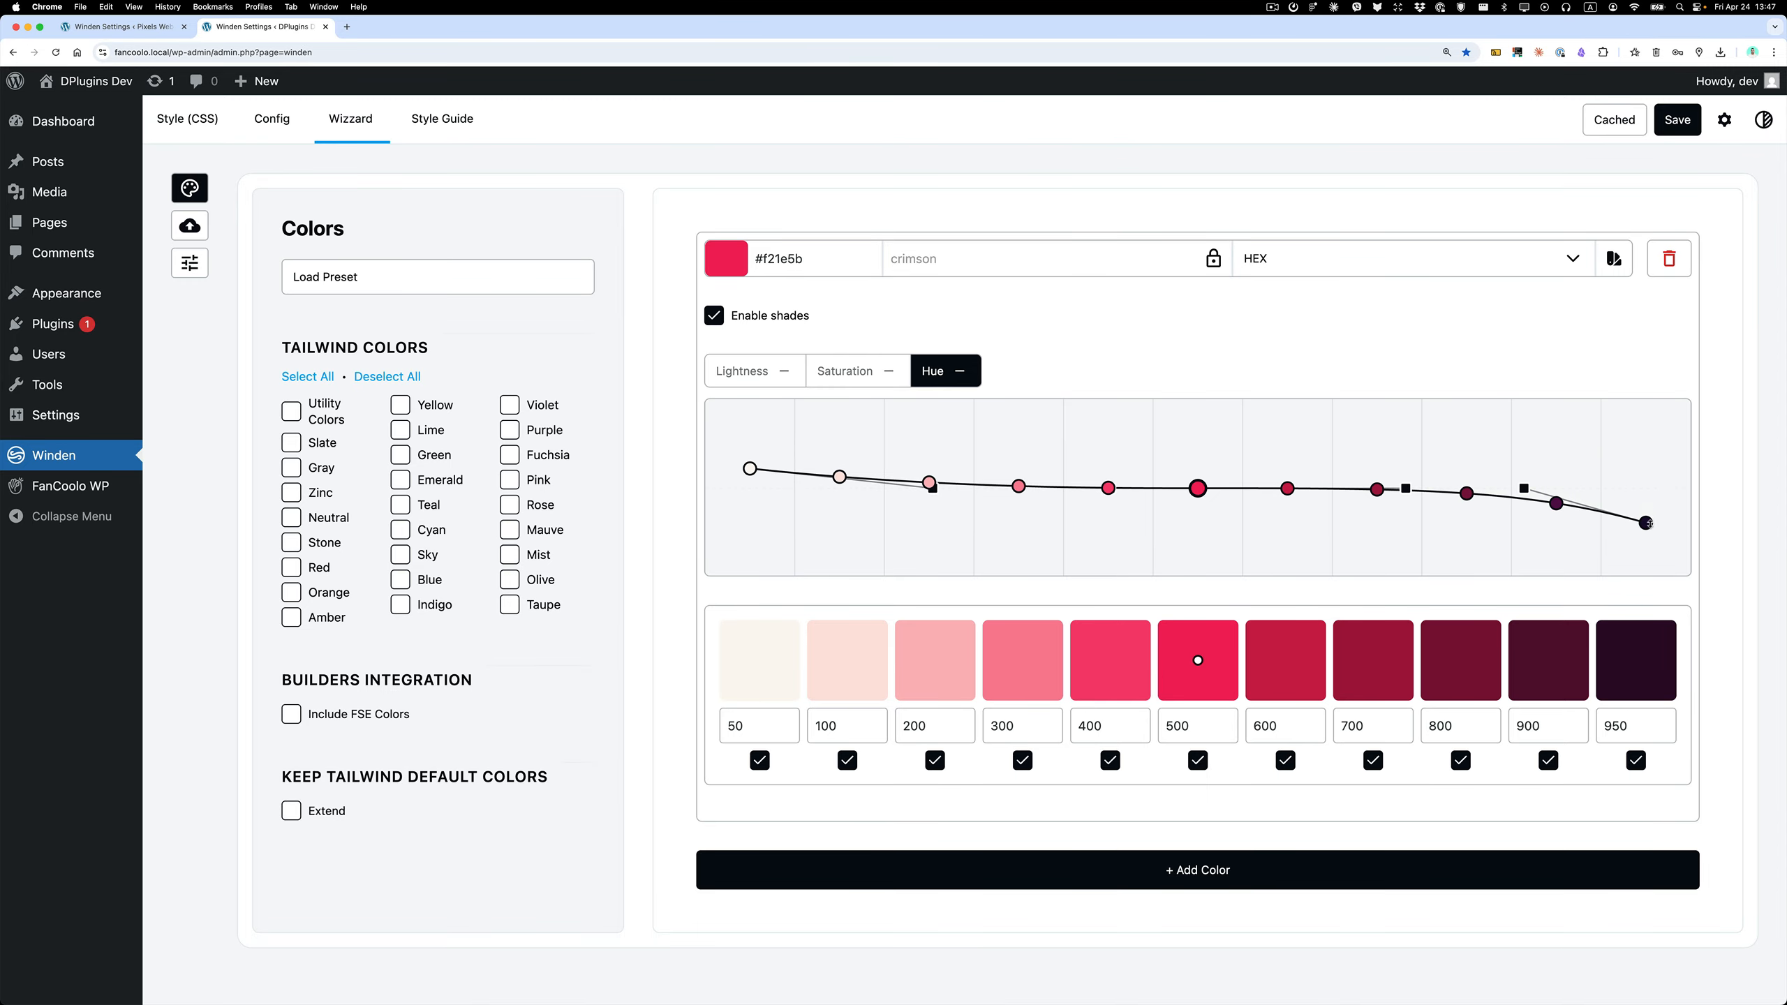
left_click_drag(1523, 486, 1528, 508)
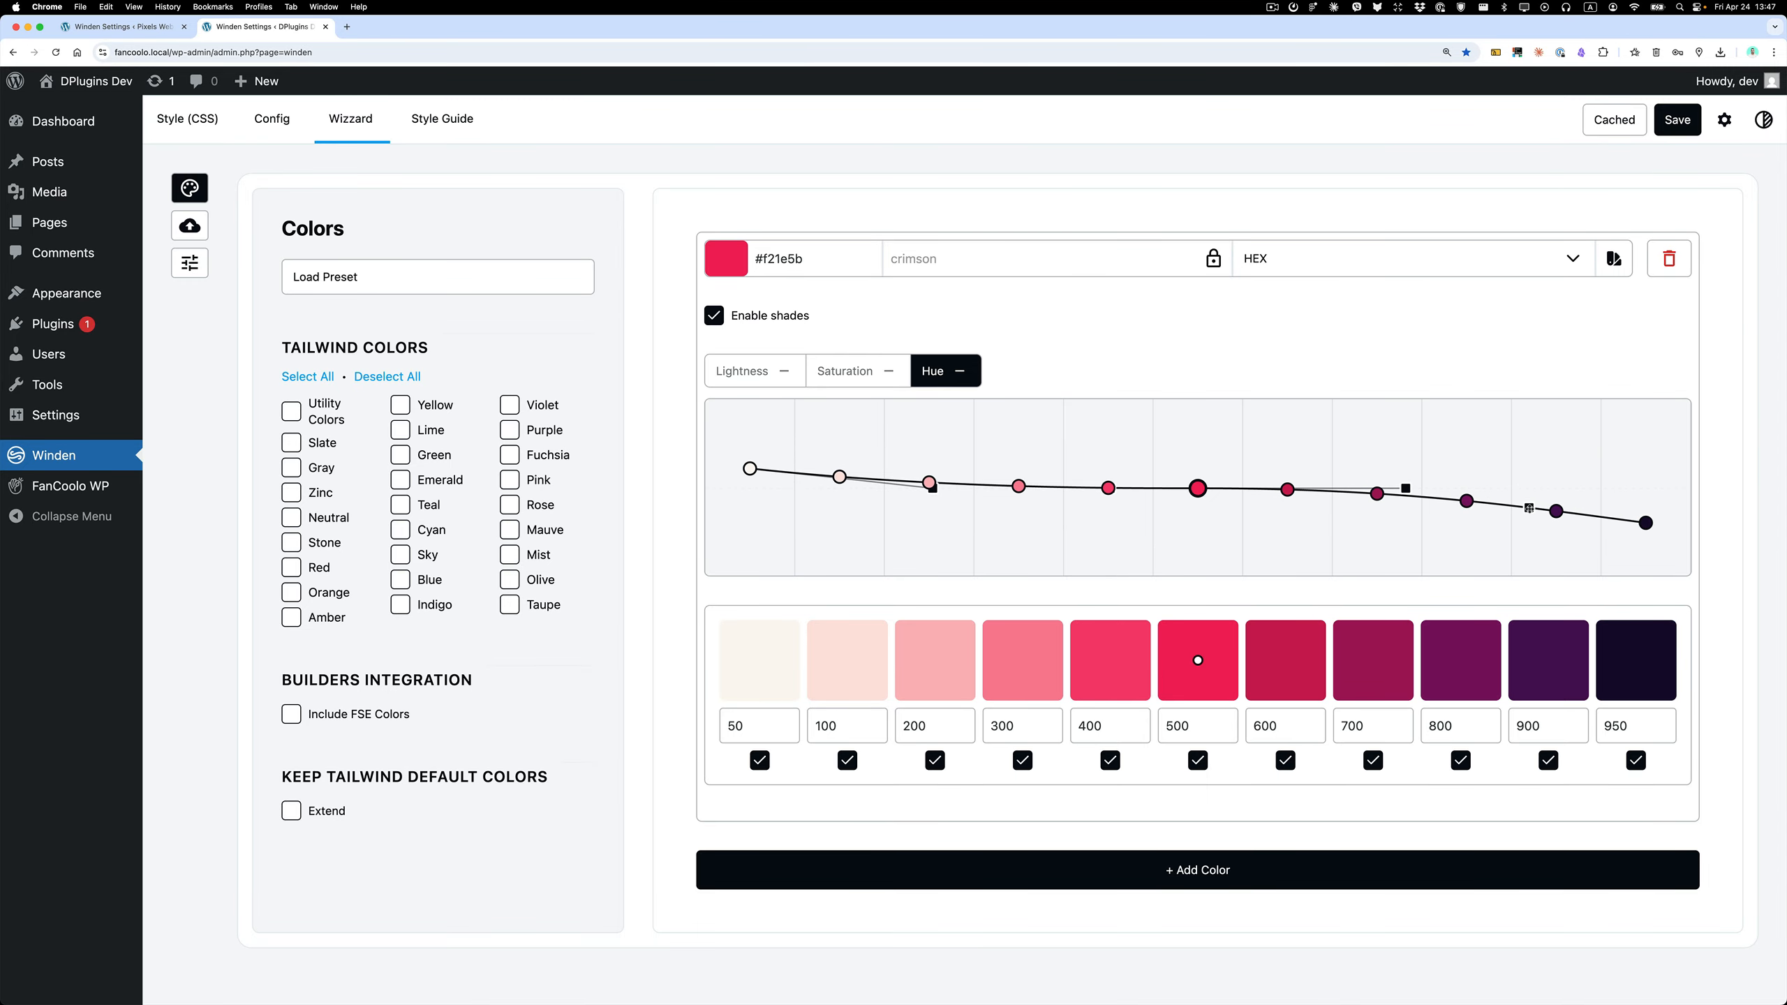
left_click_drag(1645, 523, 1646, 512)
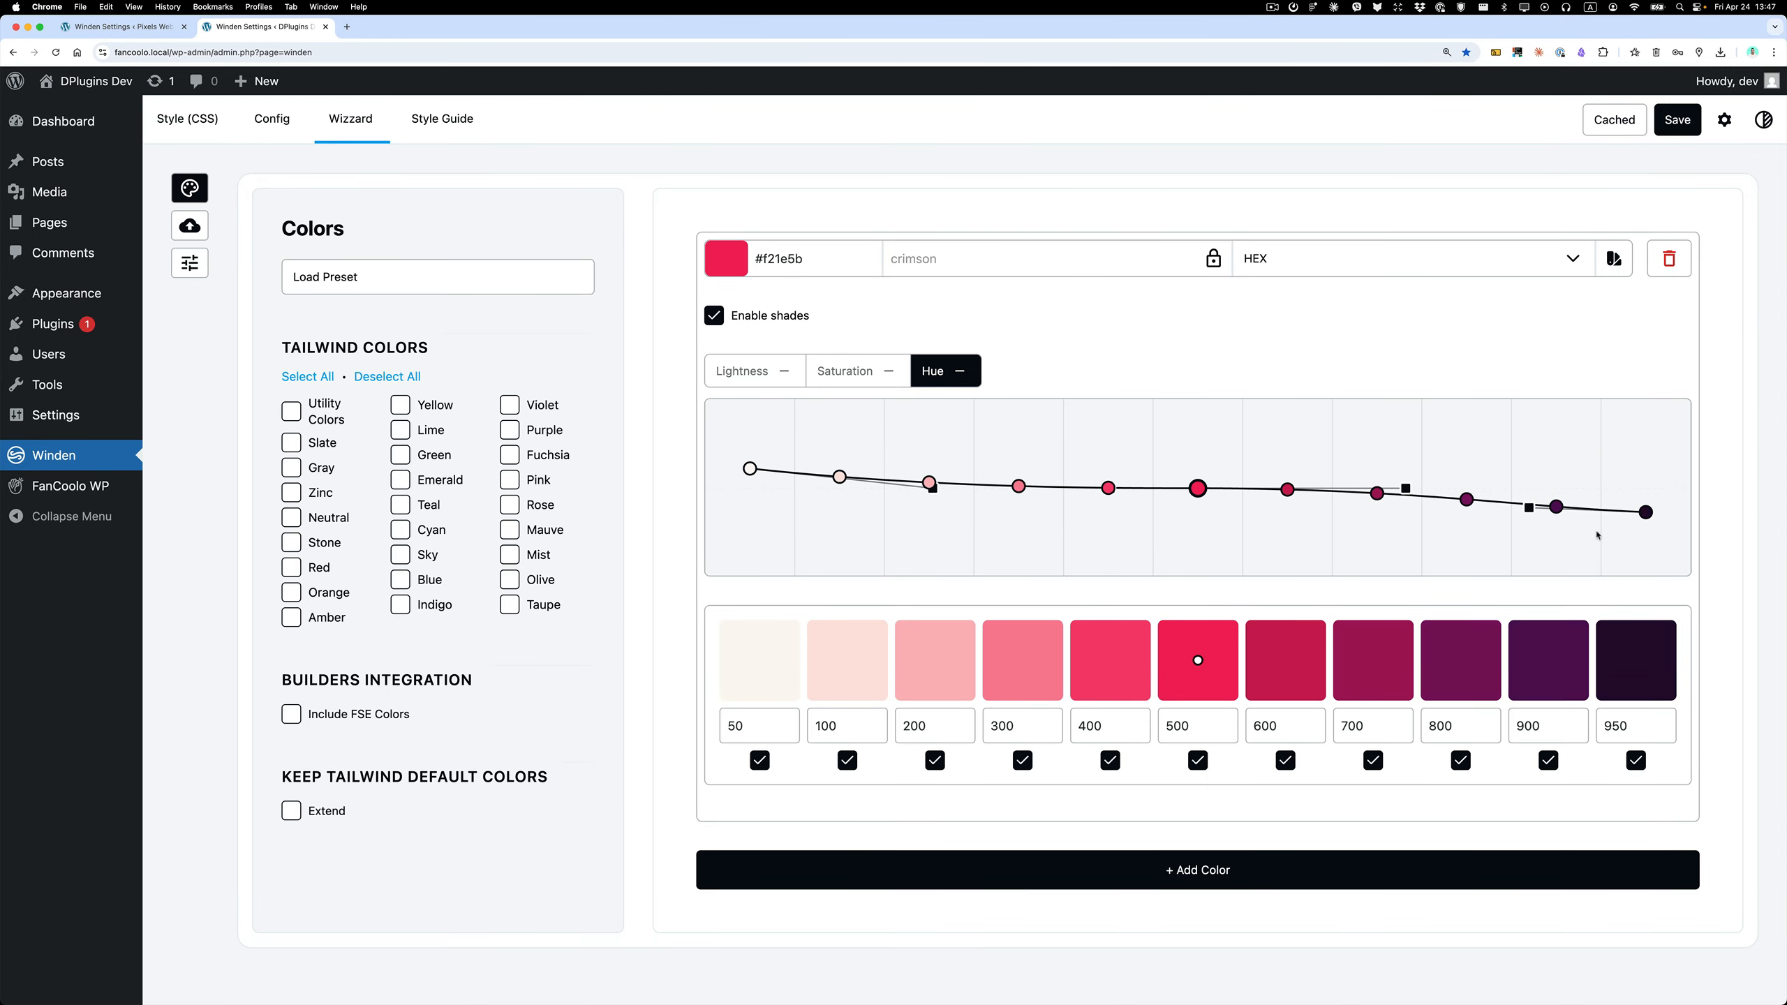
left_click_drag(1529, 507, 1529, 502)
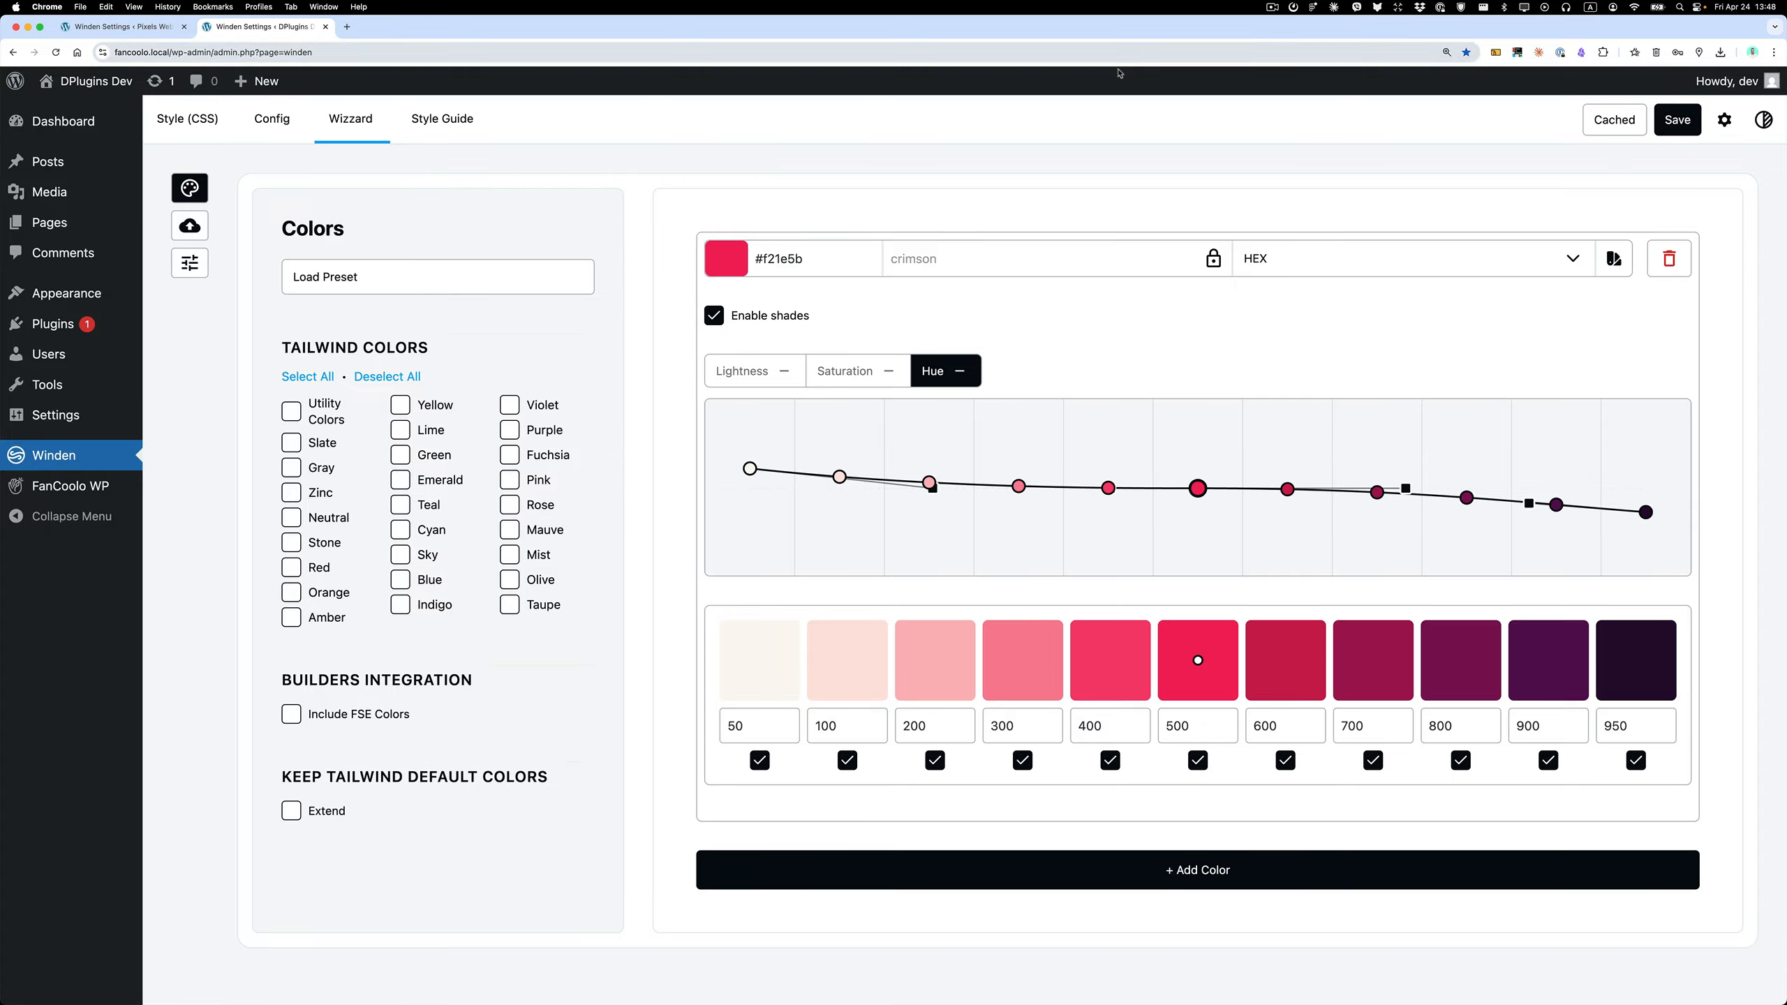
Enable Font Sizes in the wizard settings and open the font size configuration.
left_click(190, 263)
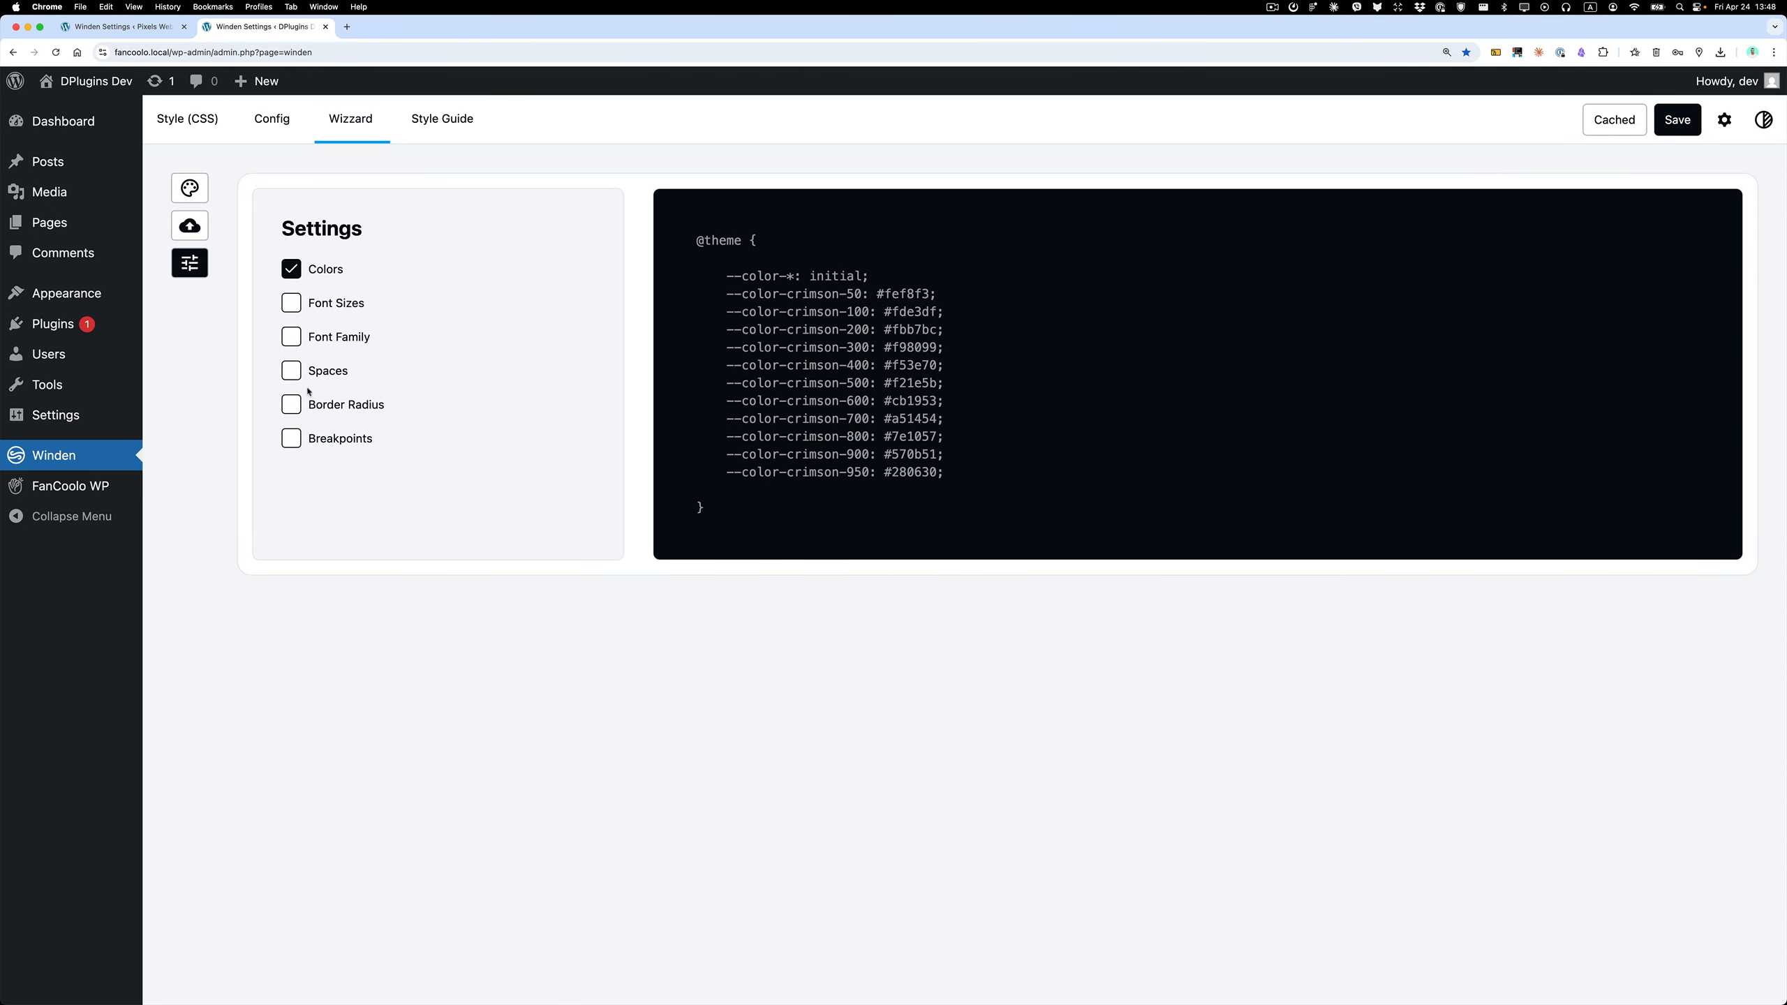
left_click(298, 303)
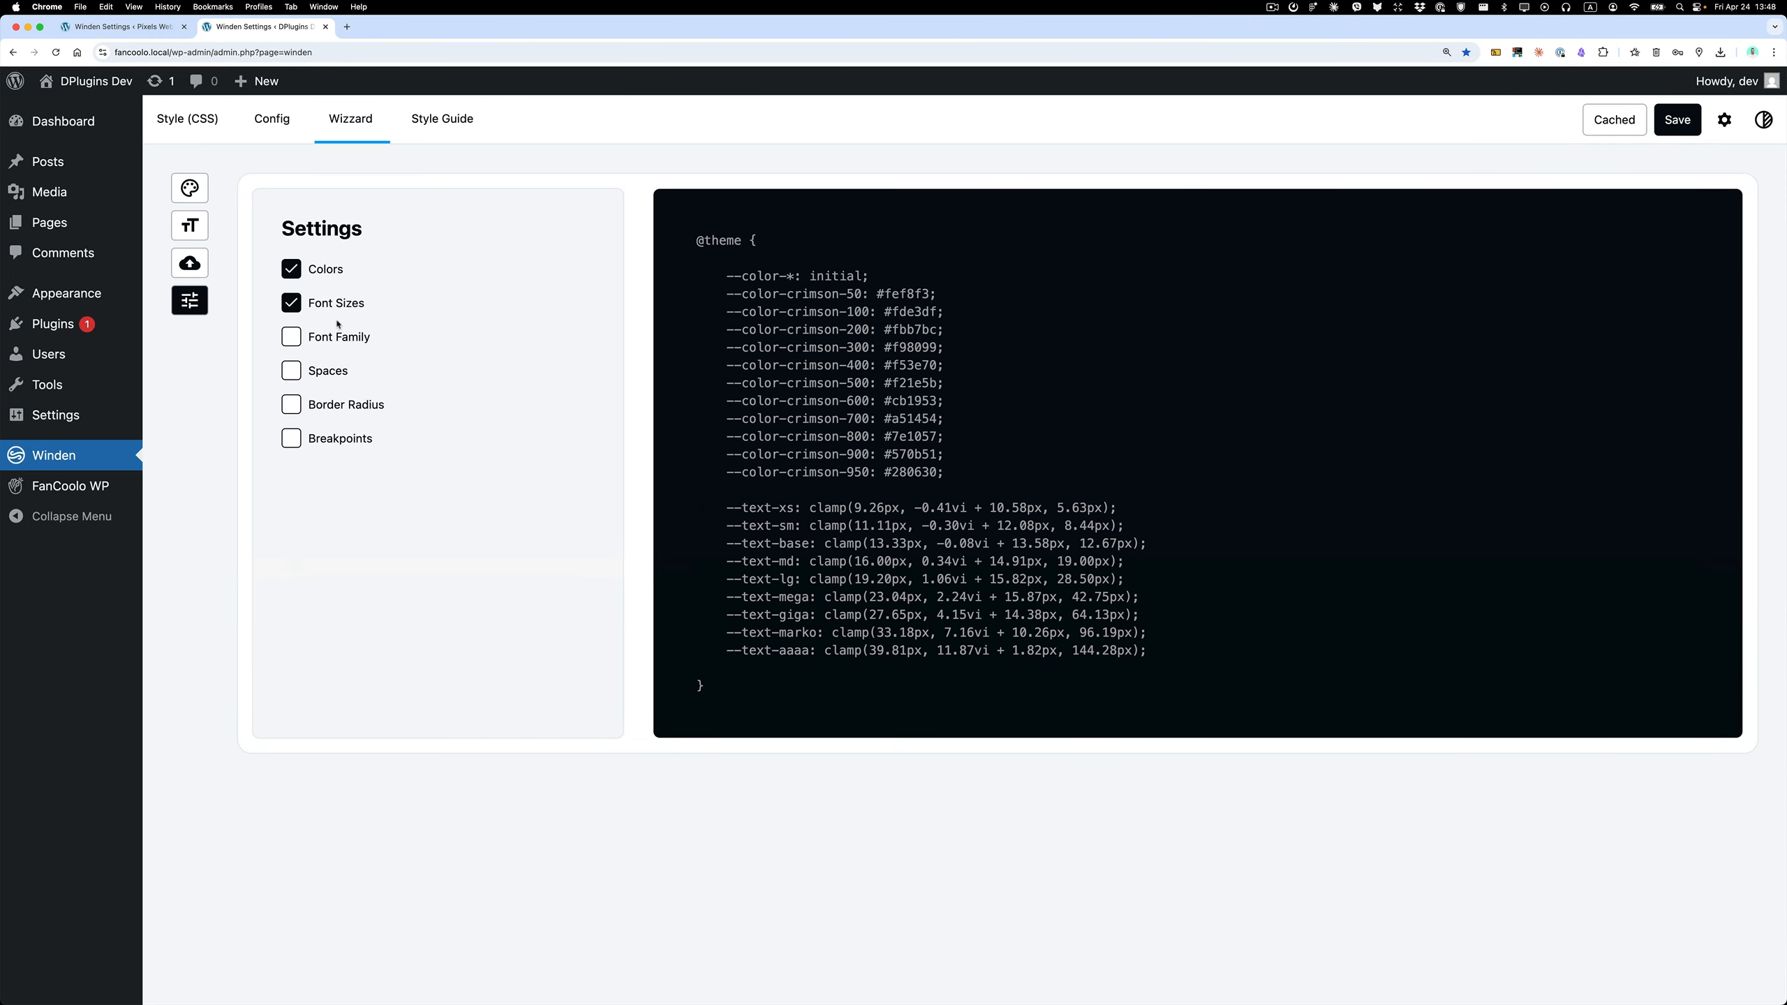
left_click(191, 226)
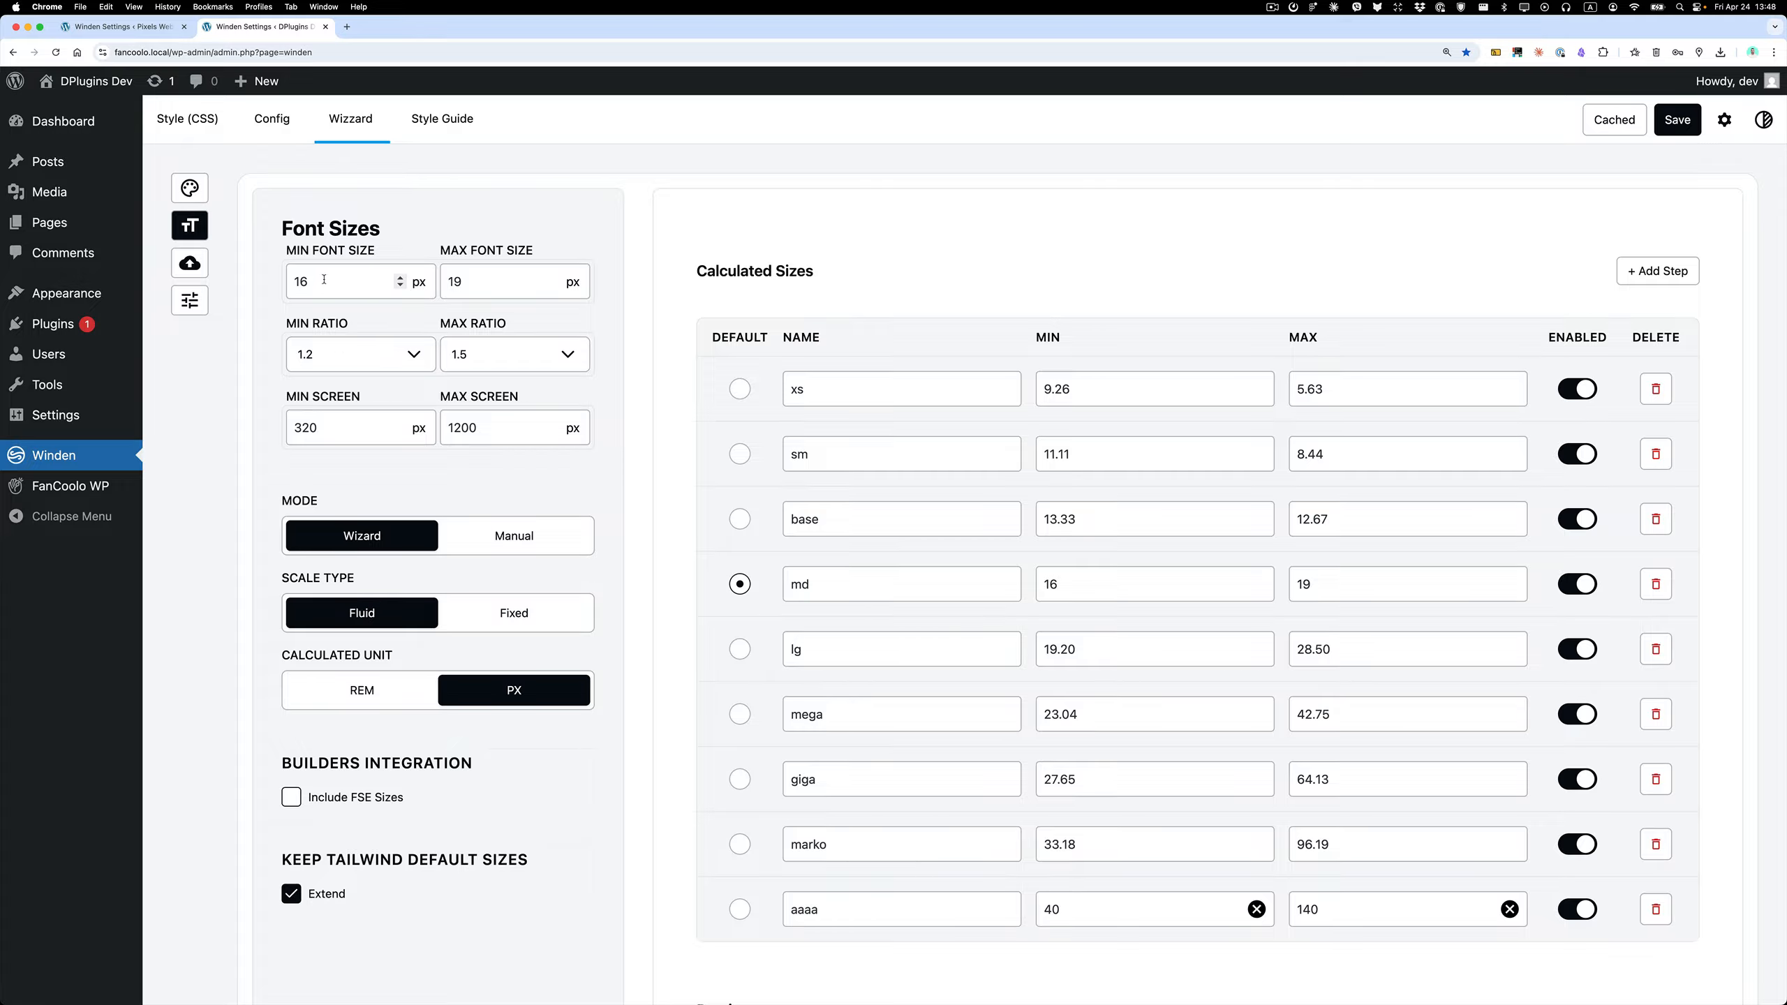
Try Manual mode, return to Wizard mode, and clear the custom Min and Max values of the aaaa size.
left_click(513, 535)
left_click(373, 386)
mouse_move(711, 573)
left_click(1257, 910)
left_click(1509, 909)
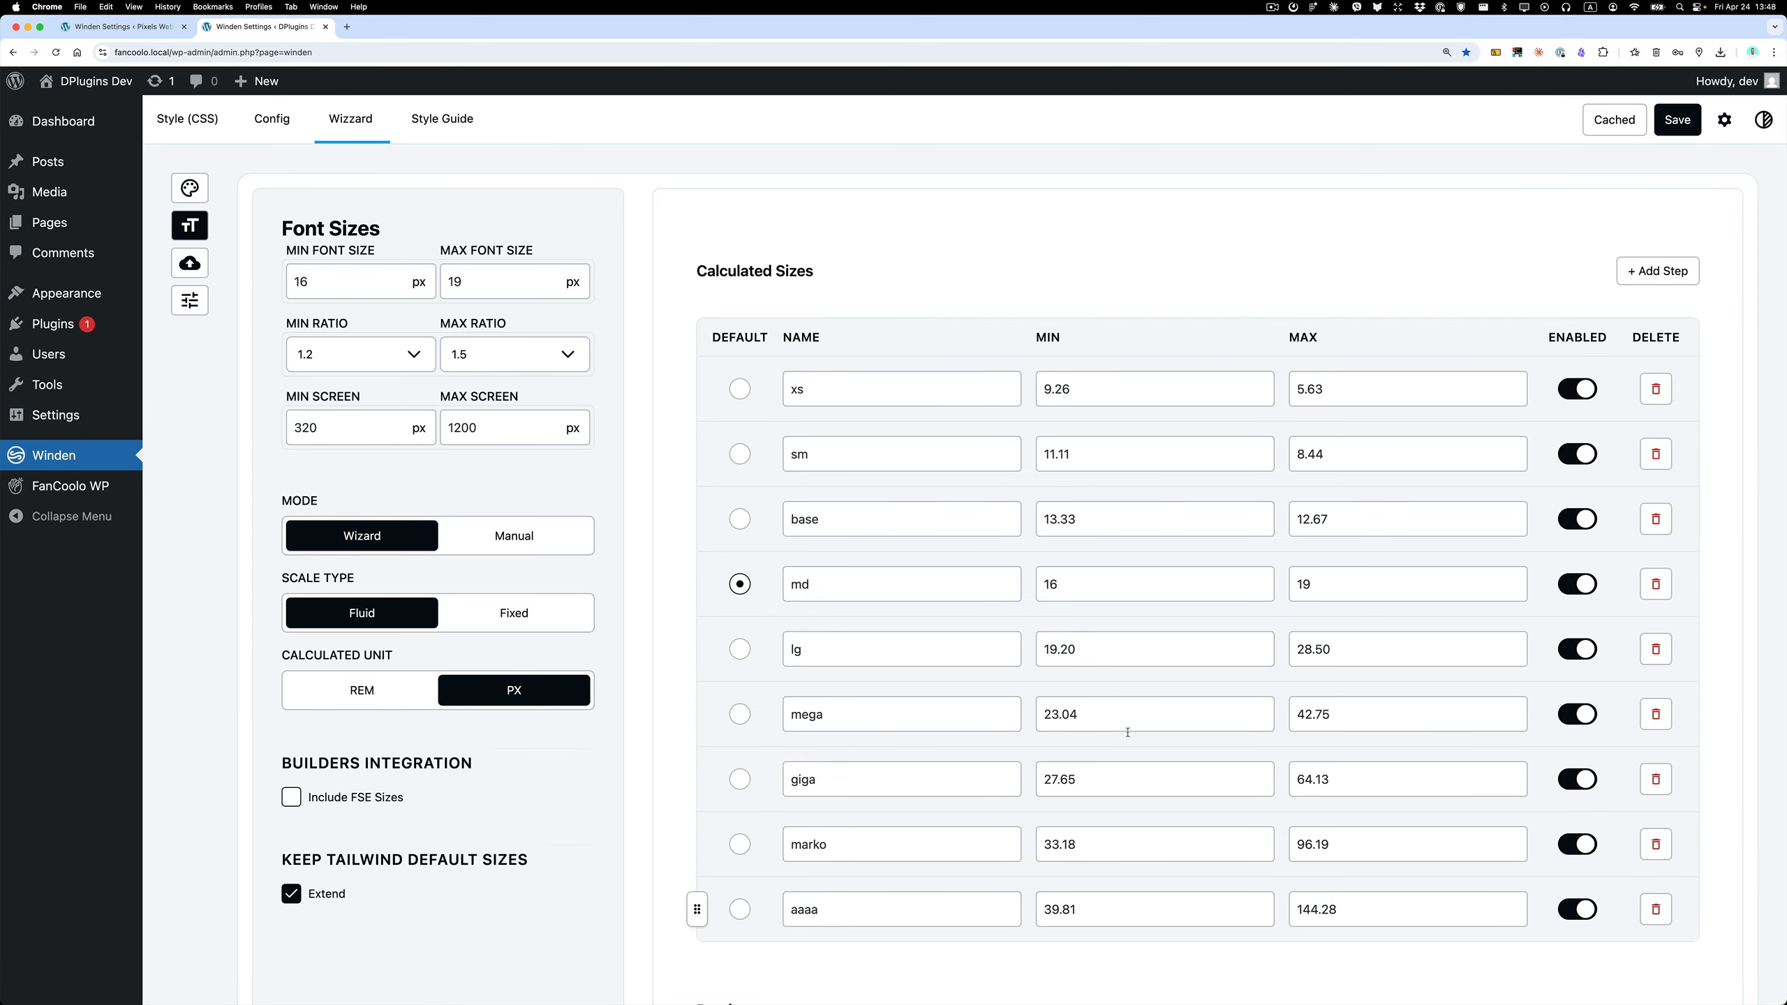
Make base the default font size and move it directly below mega in the size list.
left_click(736, 524)
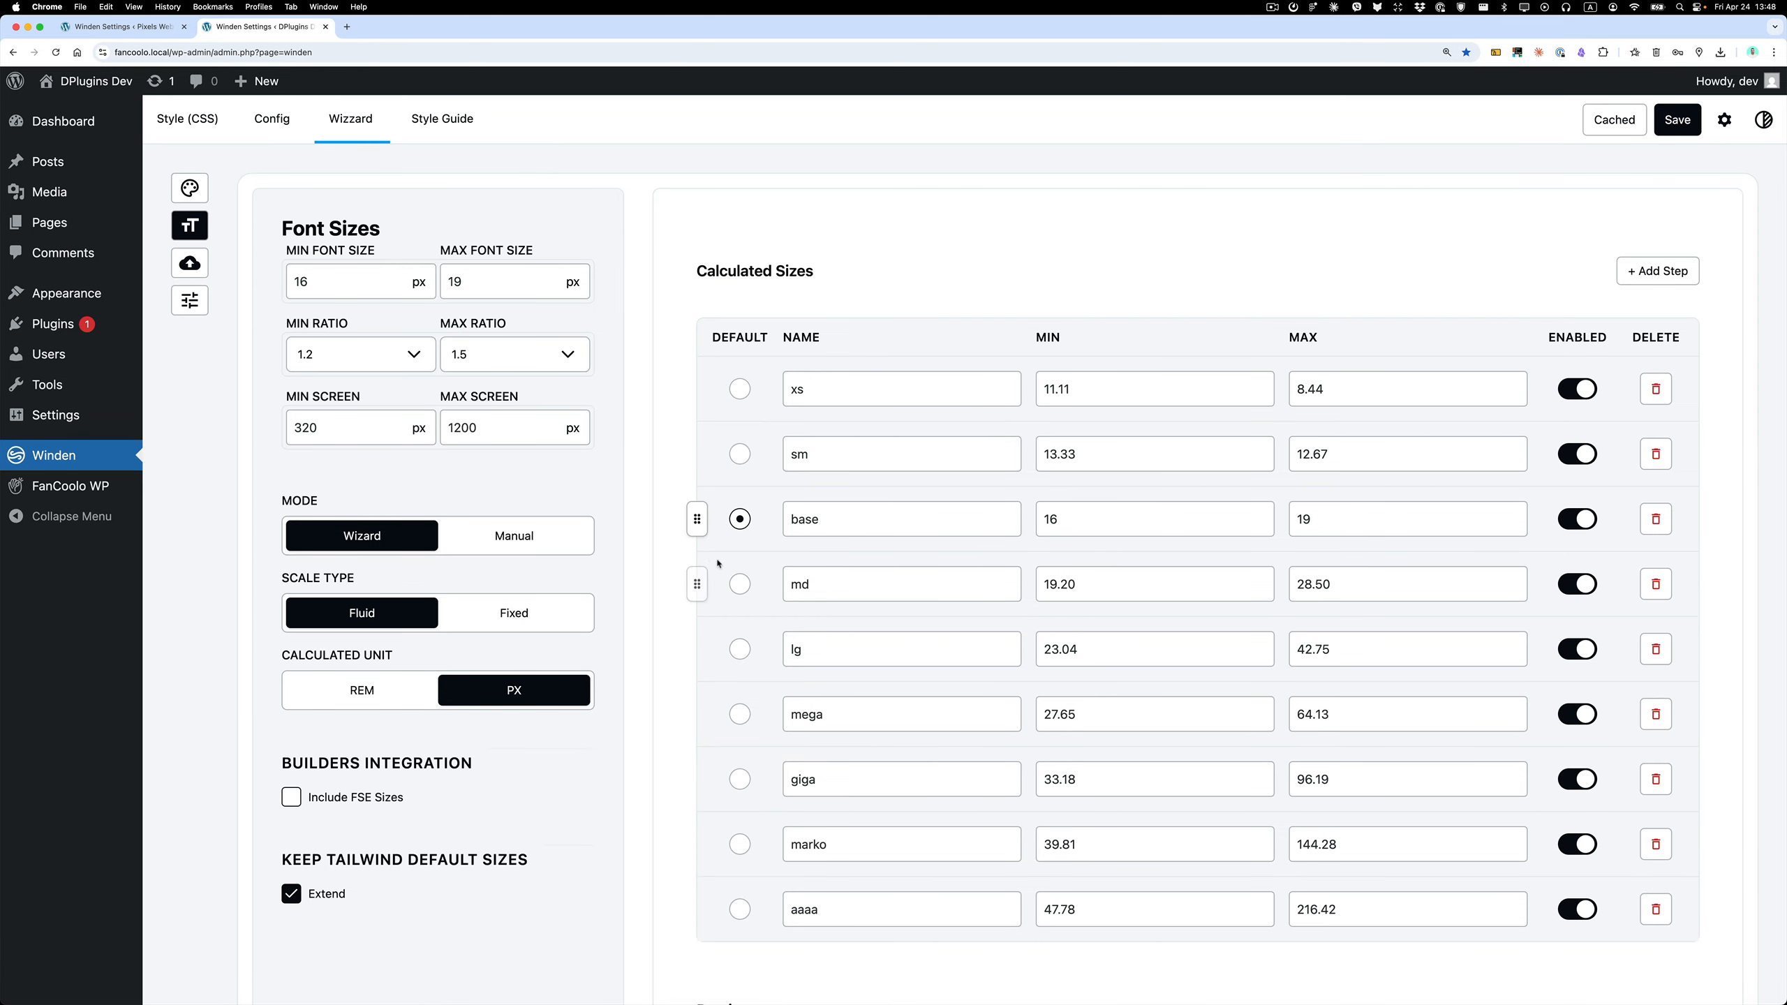
left_click_drag(697, 521, 806, 813)
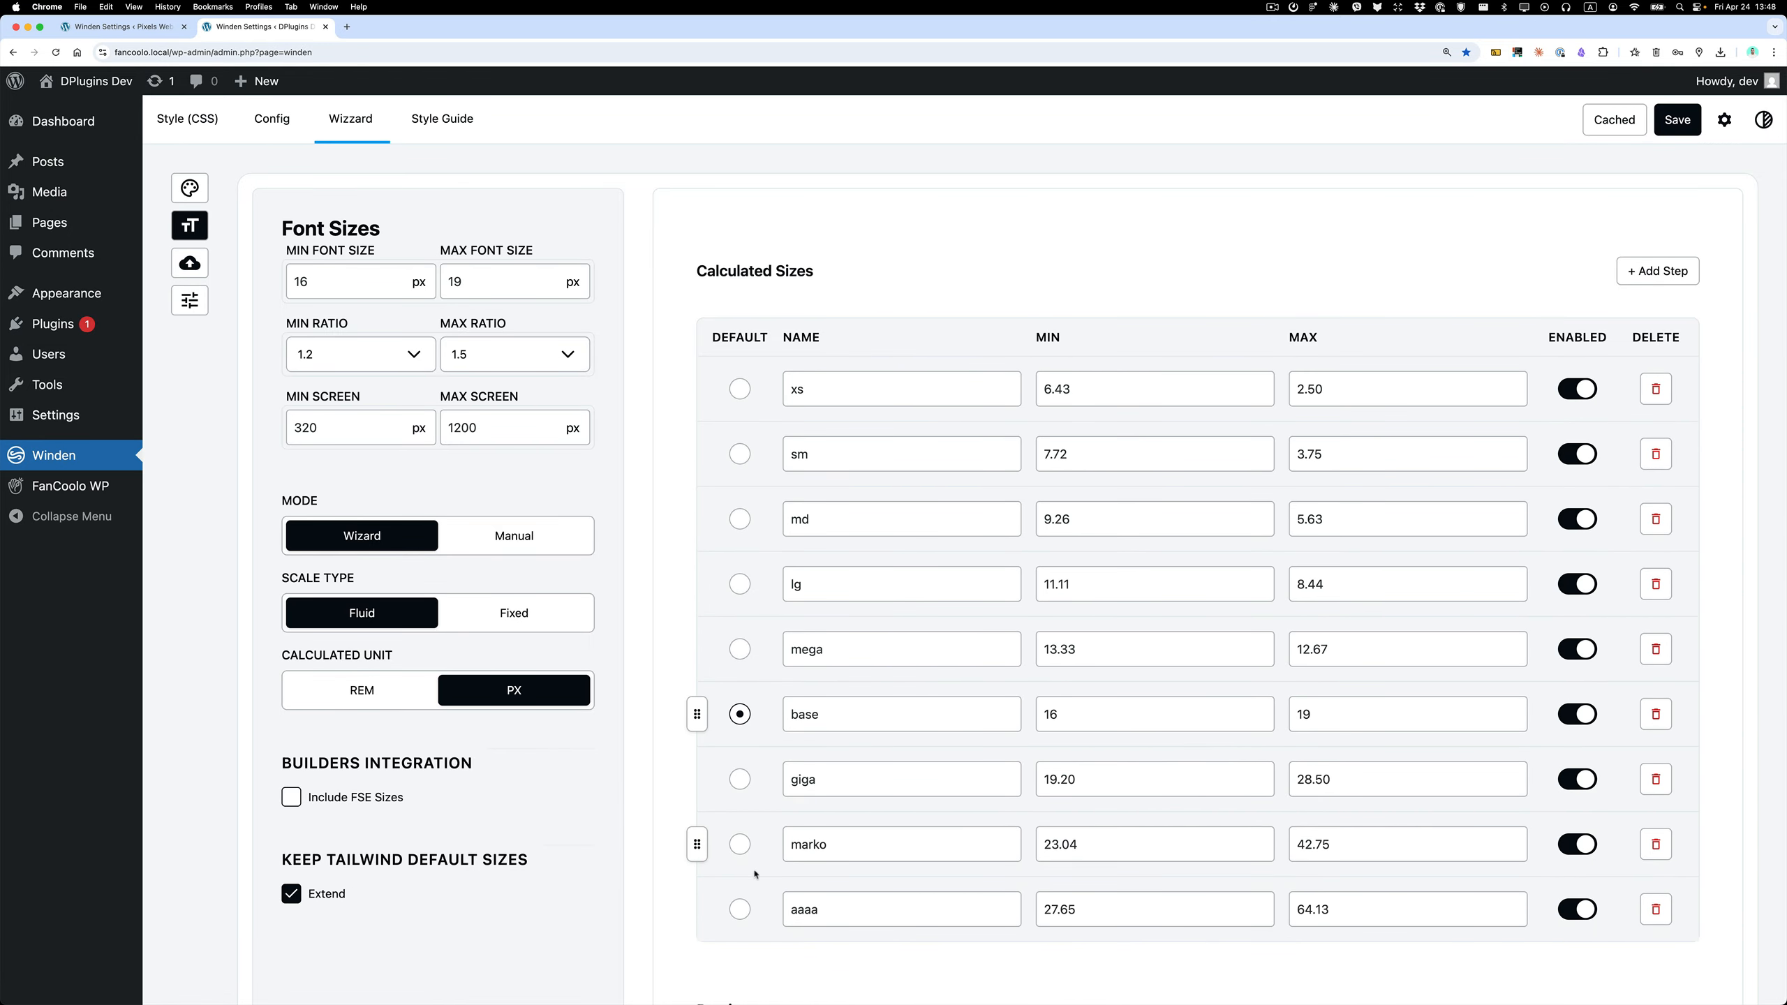
Rename the default font size base to asadasdad.
left_click(852, 718)
type("asadasdad")
left_click(1095, 720)
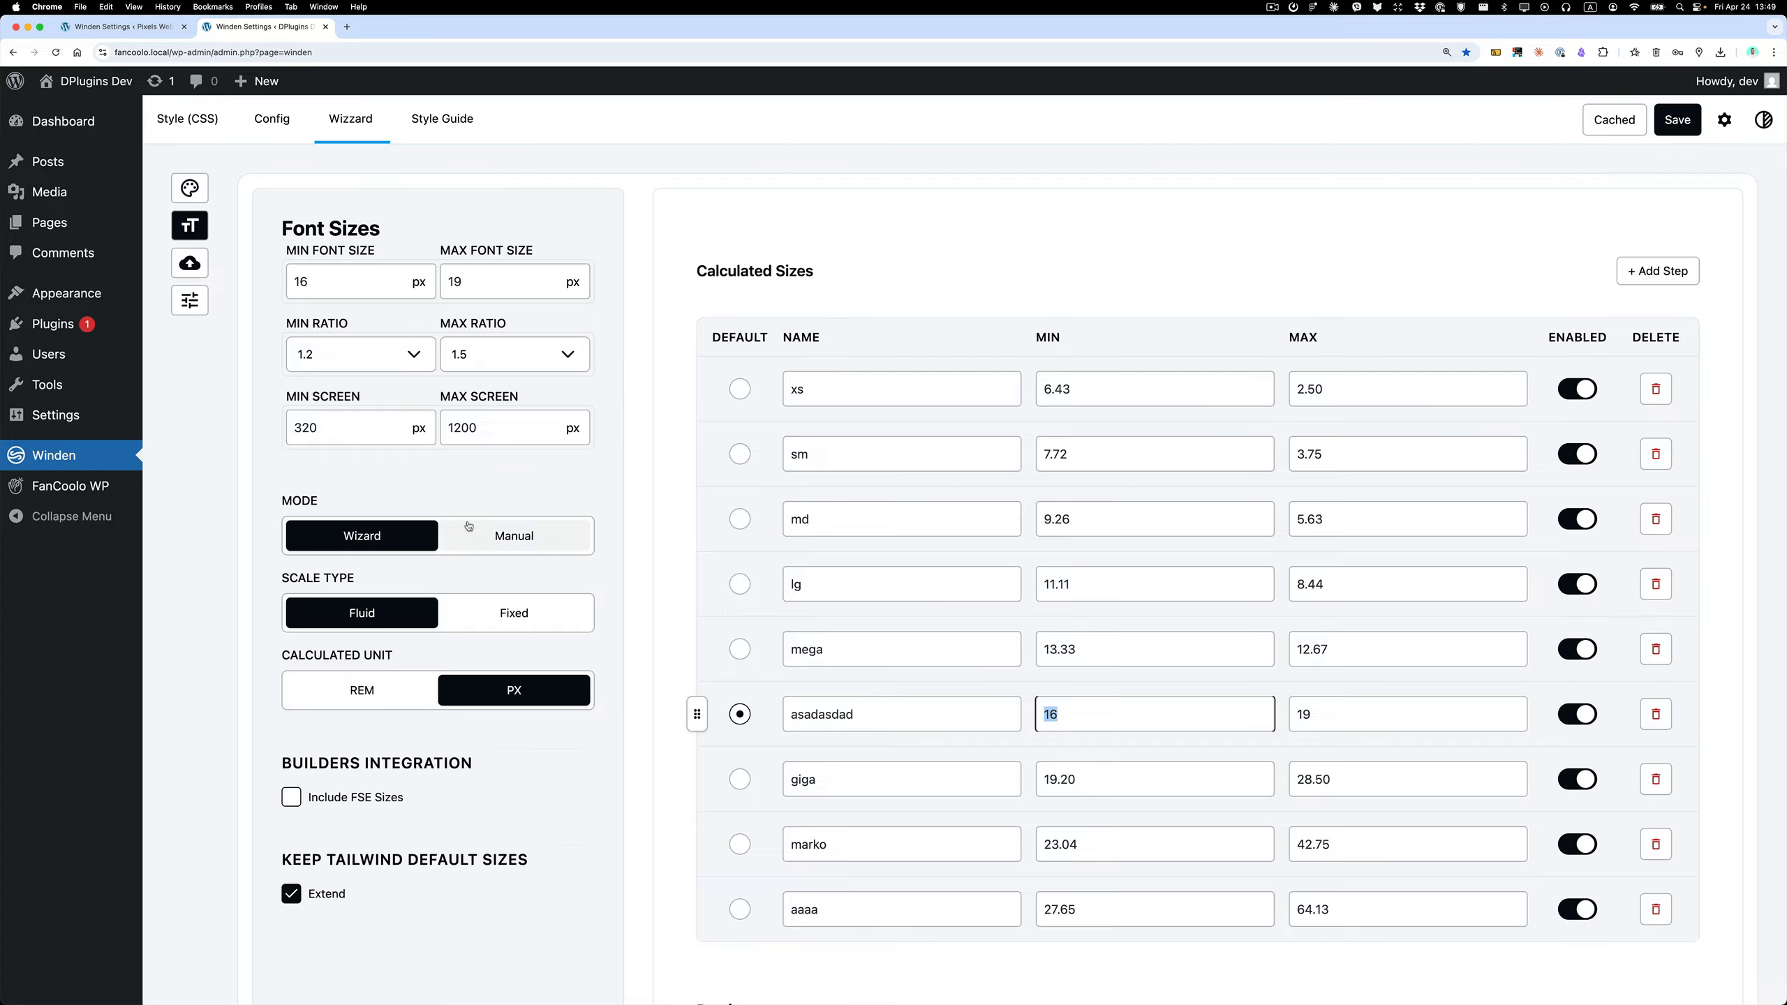
Switch the font scale type to Fixed and look over the calculated sizes.
left_click(486, 612)
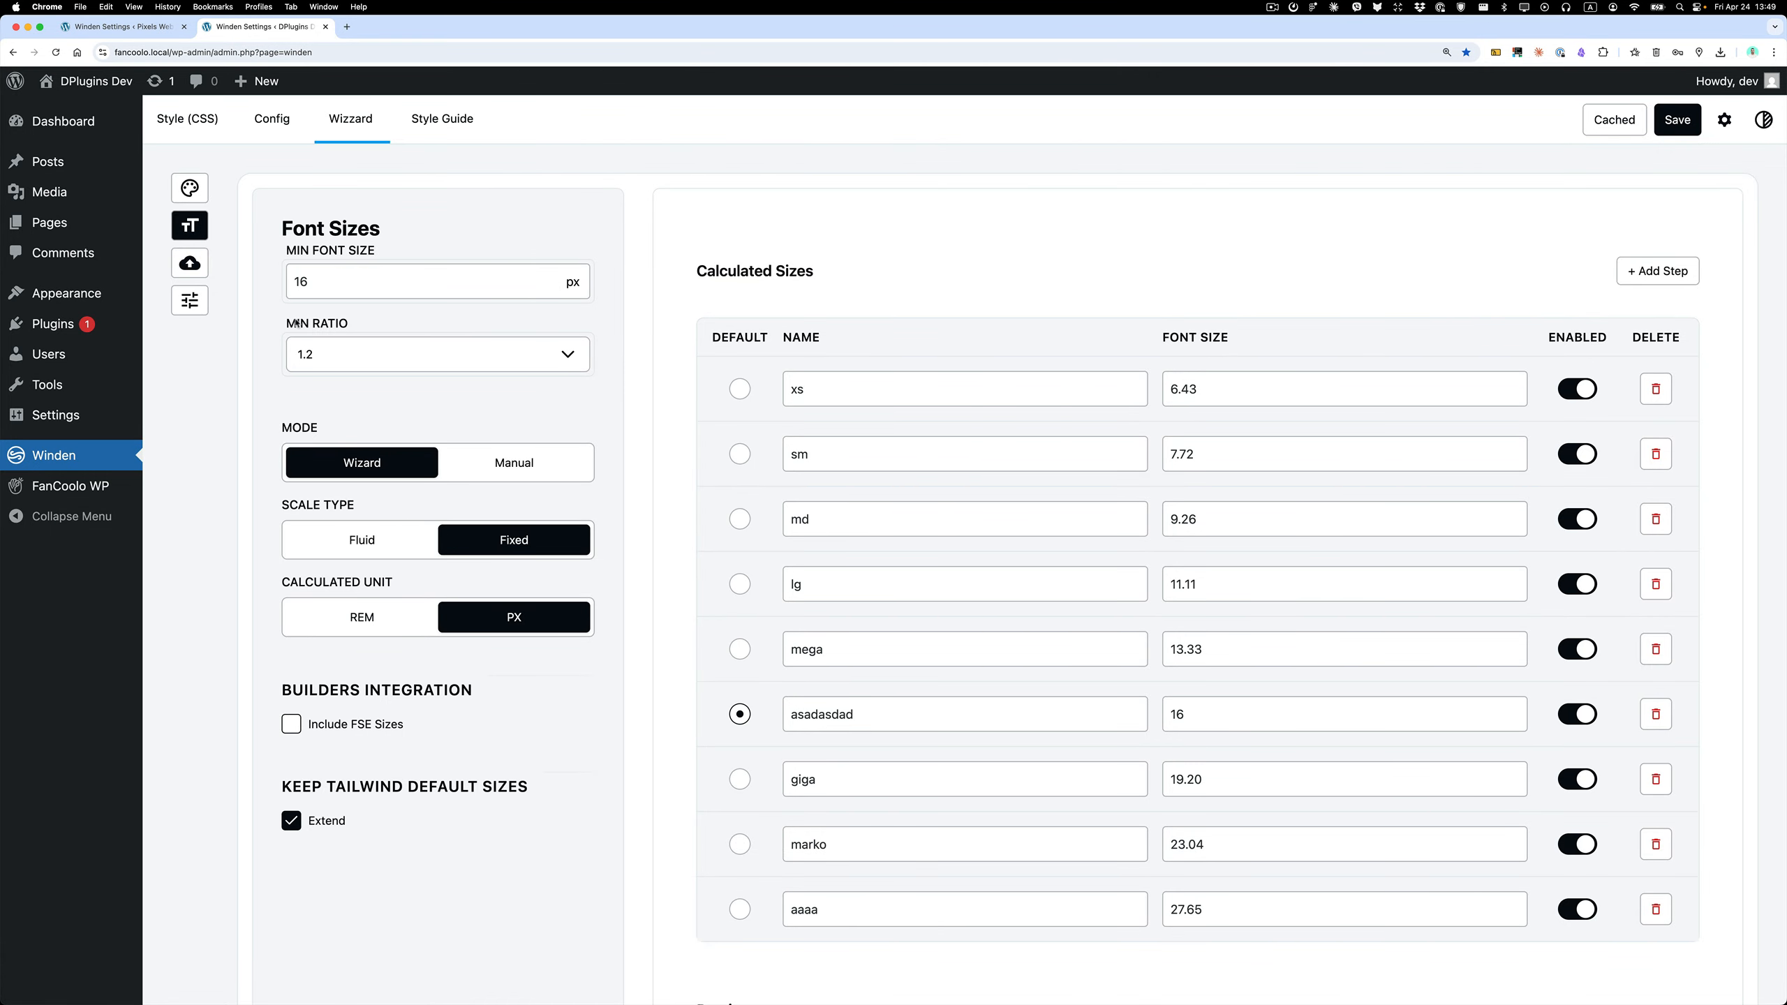
scroll(1015, 342, "down", 1)
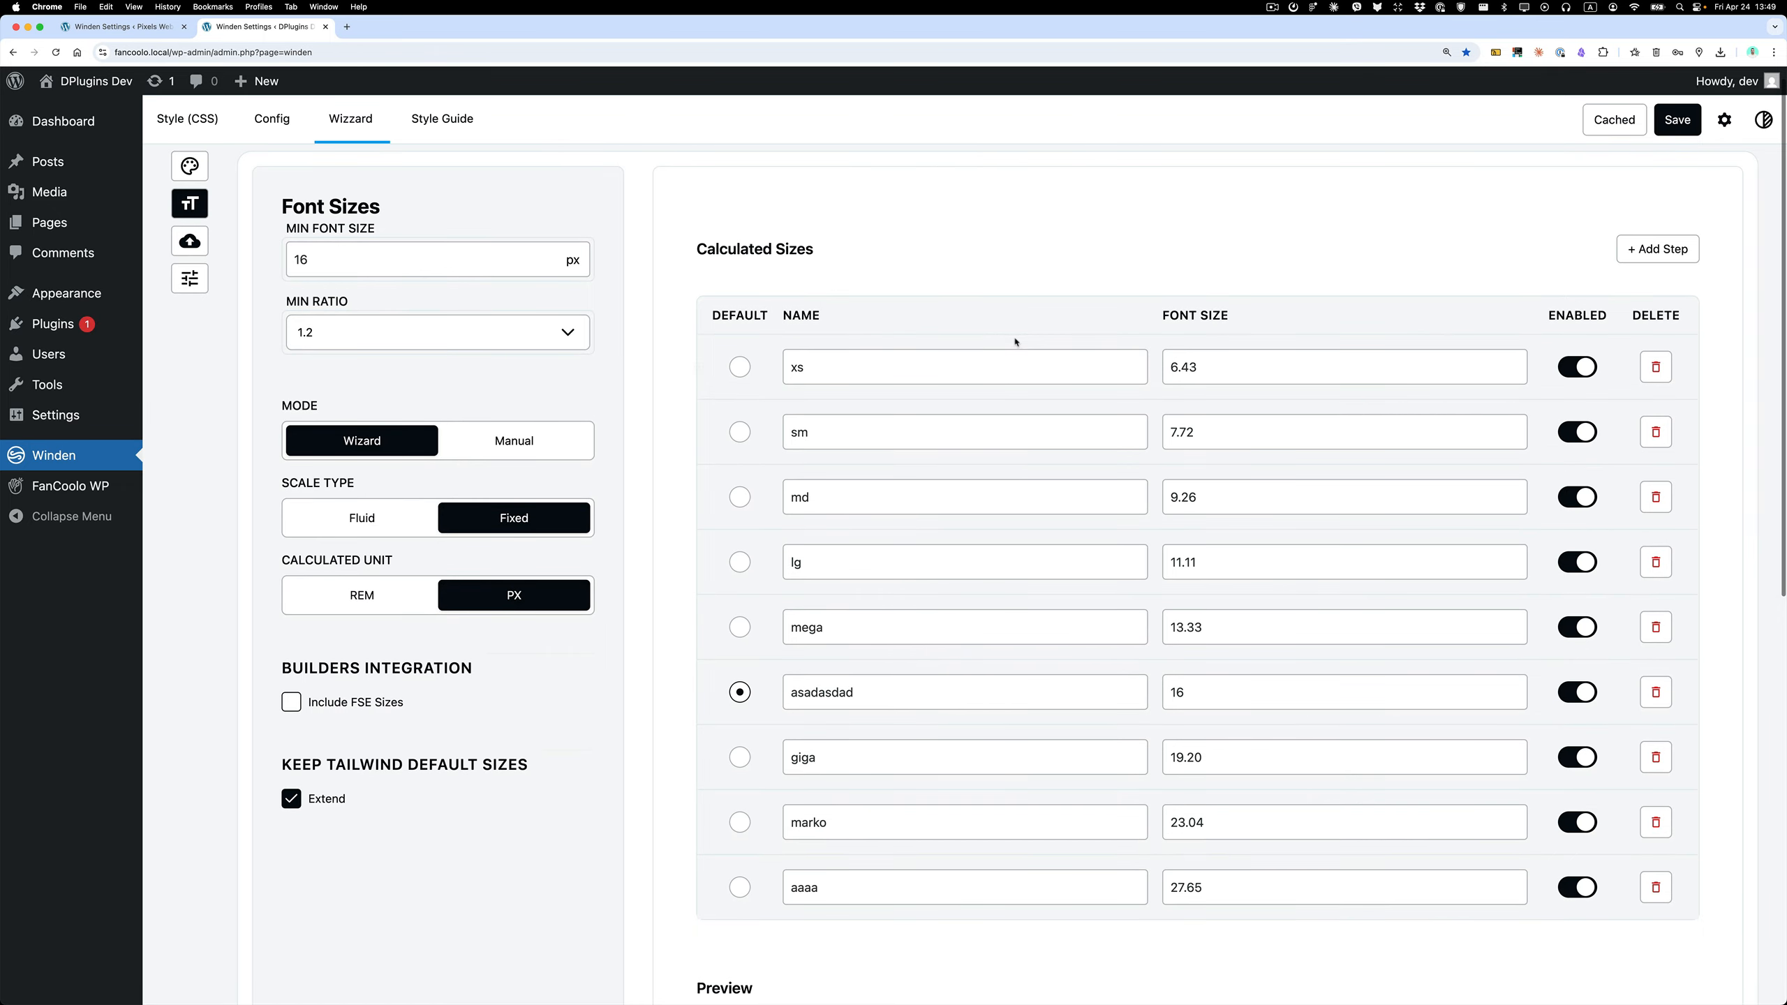
scroll(1735, 244, "down", 3)
scroll(1735, 244, "up", 3)
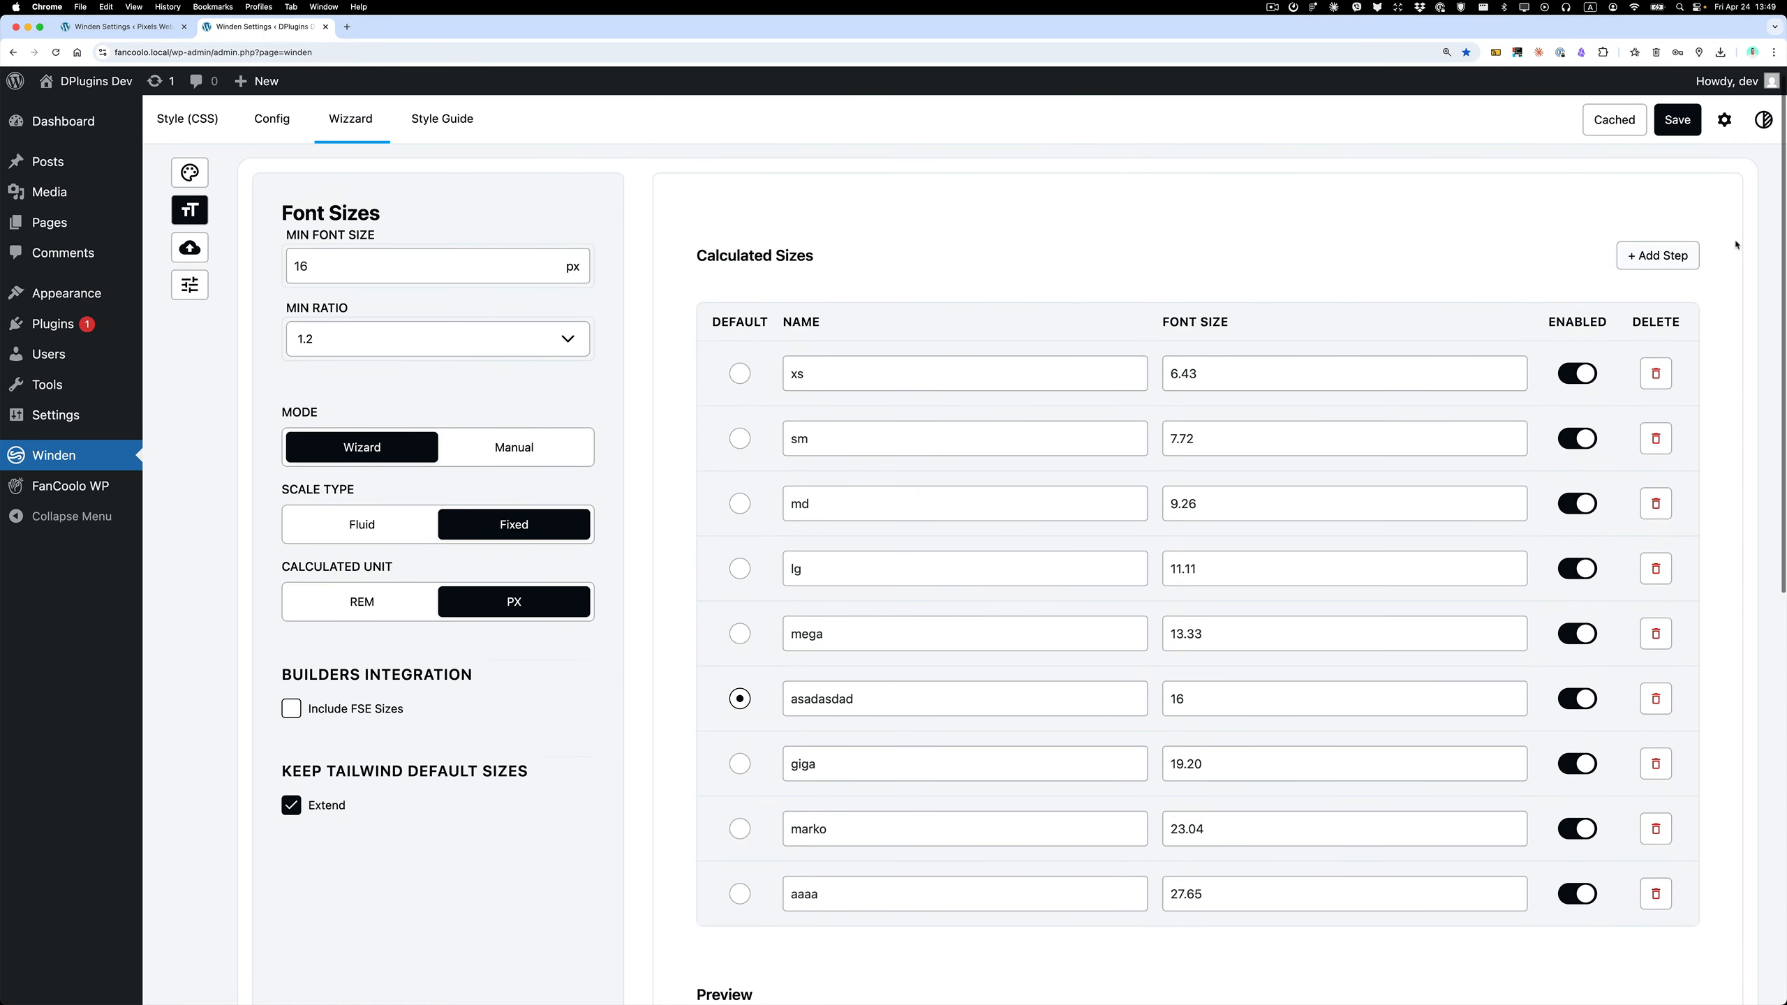
Add two more steps to the calculated font sizes and check their text samples in the preview.
left_click(1659, 257)
left_click(1659, 258)
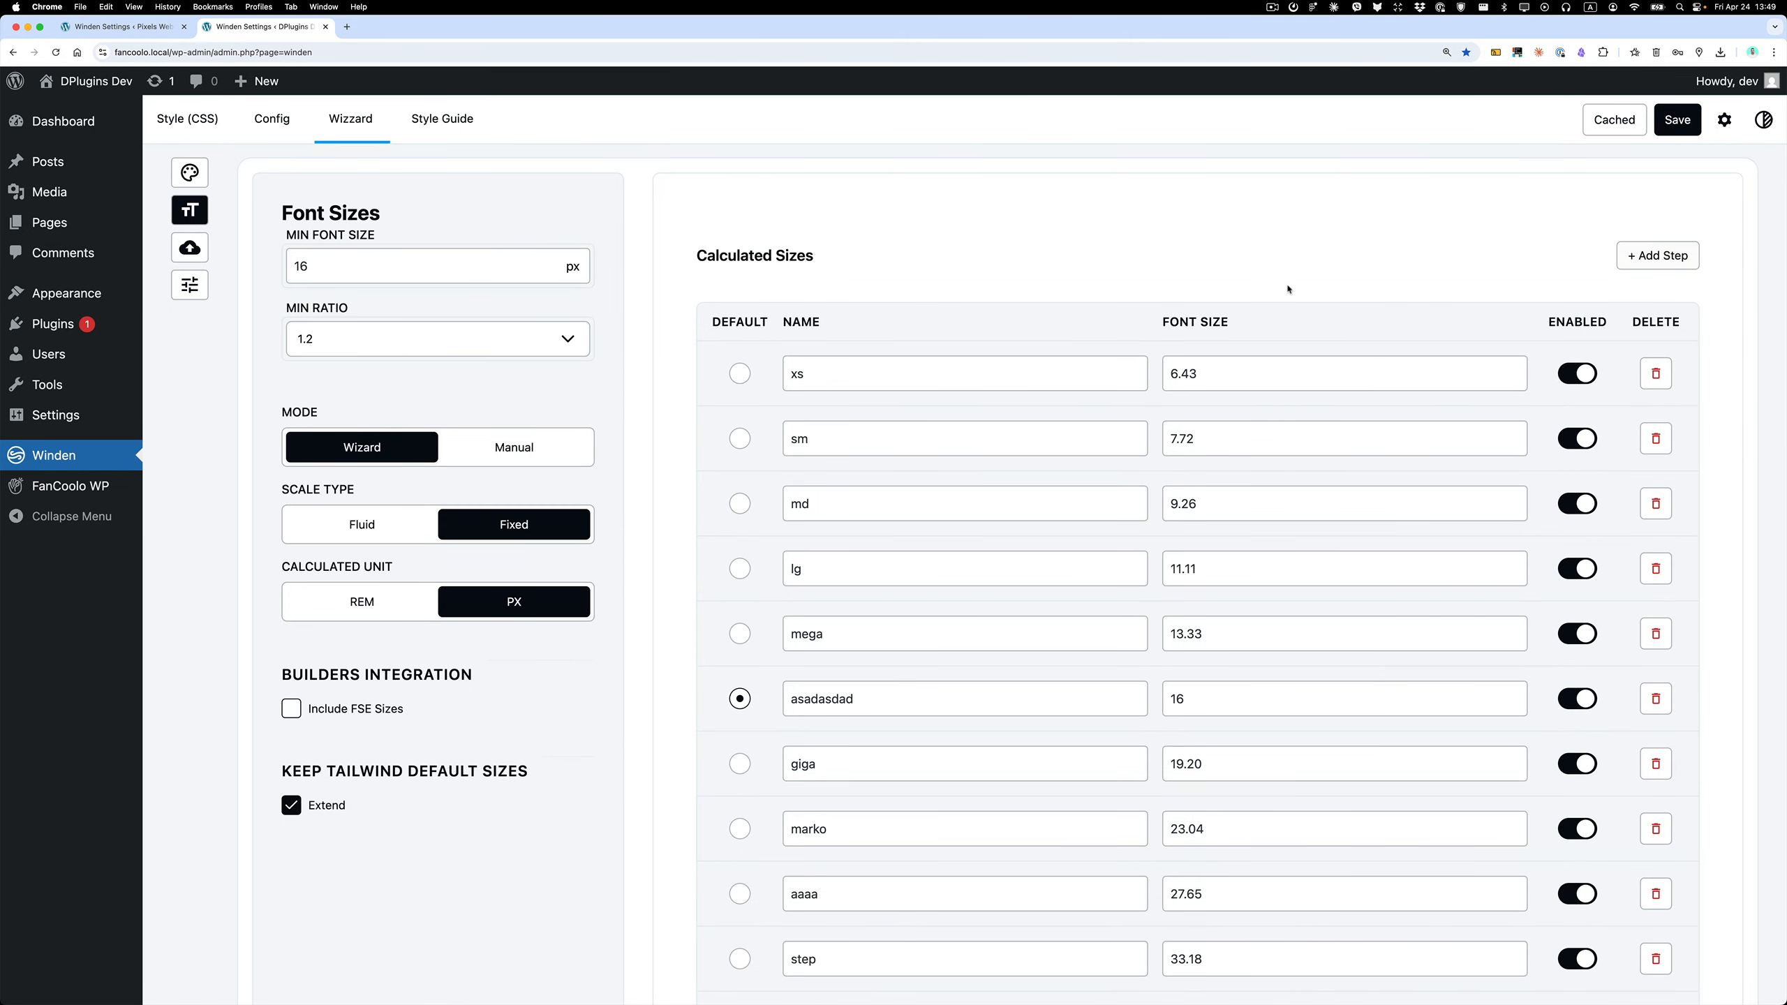
scroll(1049, 519, "down", 20)
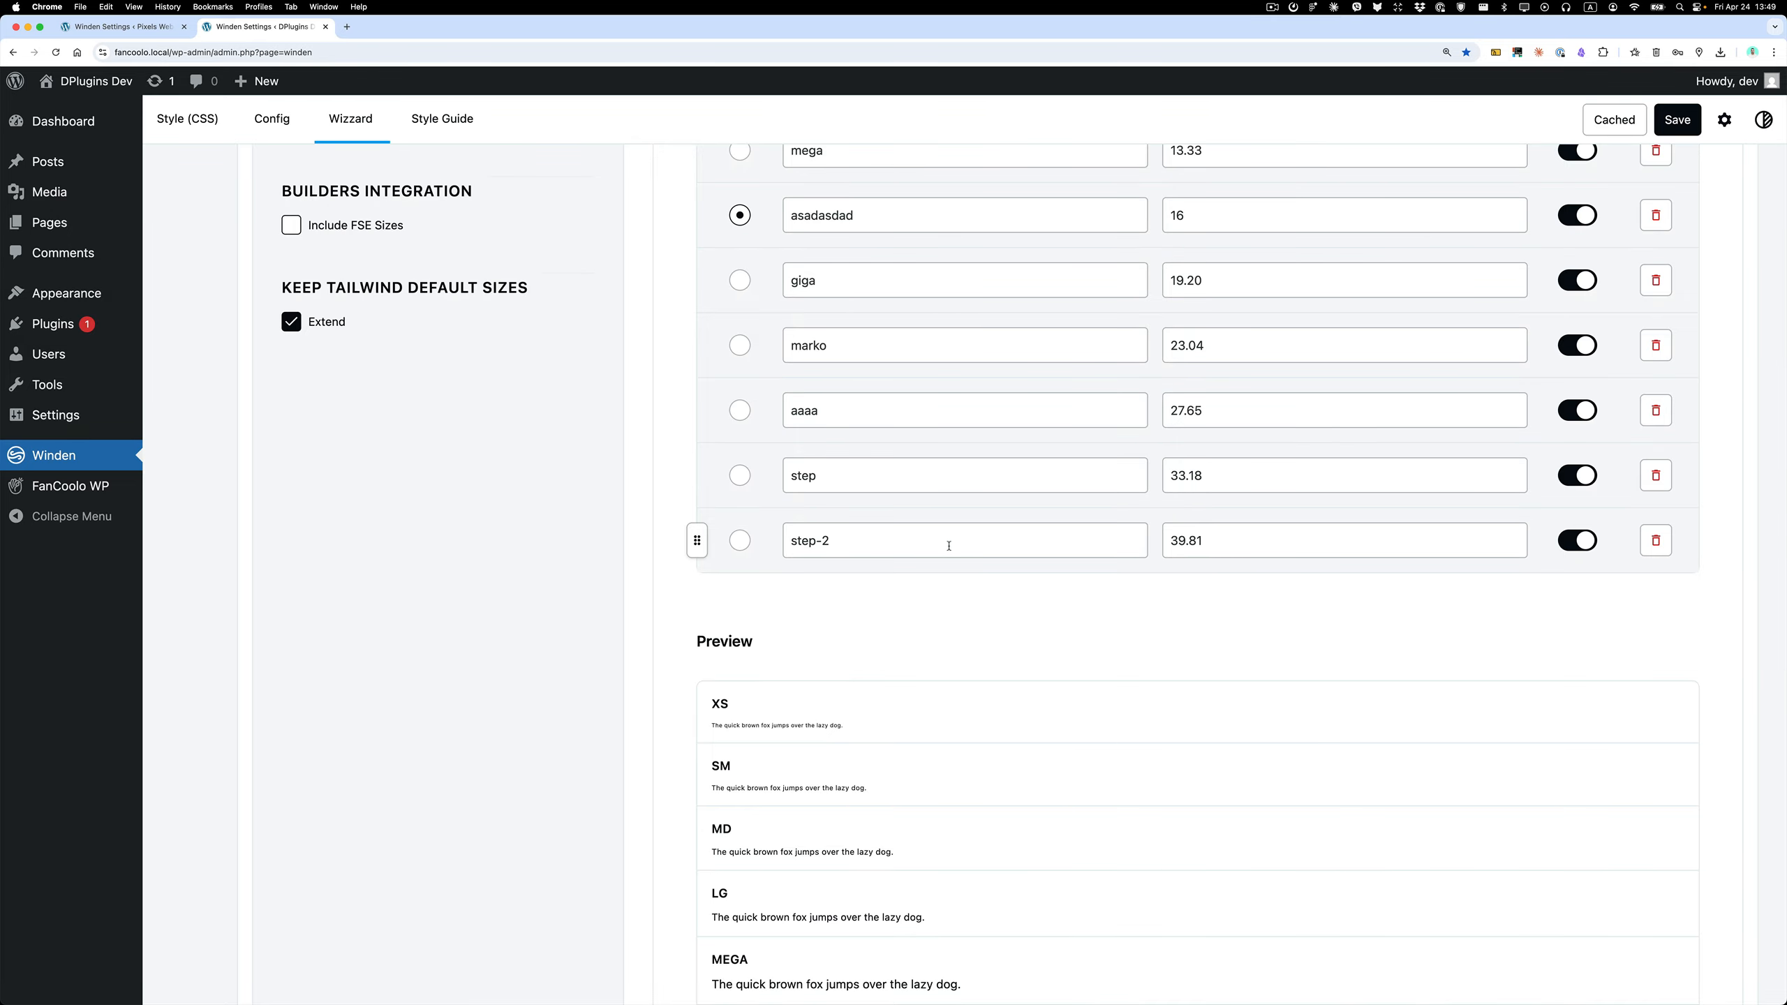
scroll(943, 542, "down", 20)
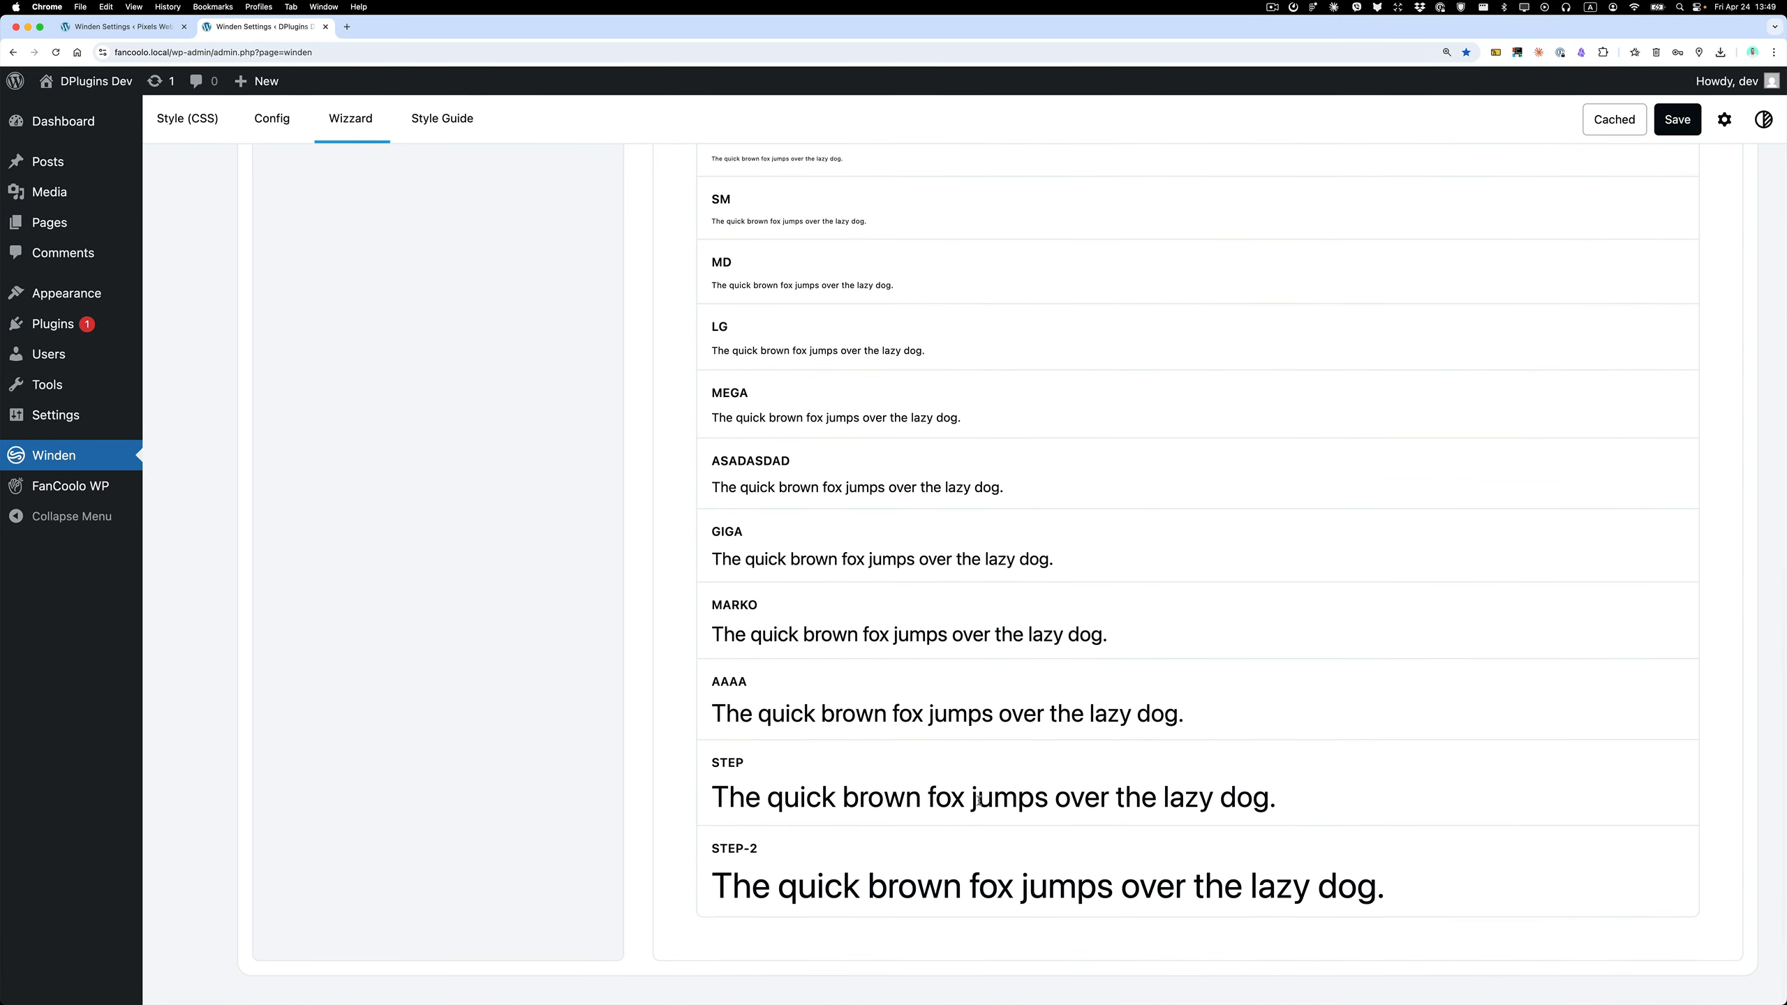
Review the extended list of calculated font sizes against the preview samples from xs to step-2.
scroll(971, 668, "up", 20)
scroll(976, 798, "down", 20)
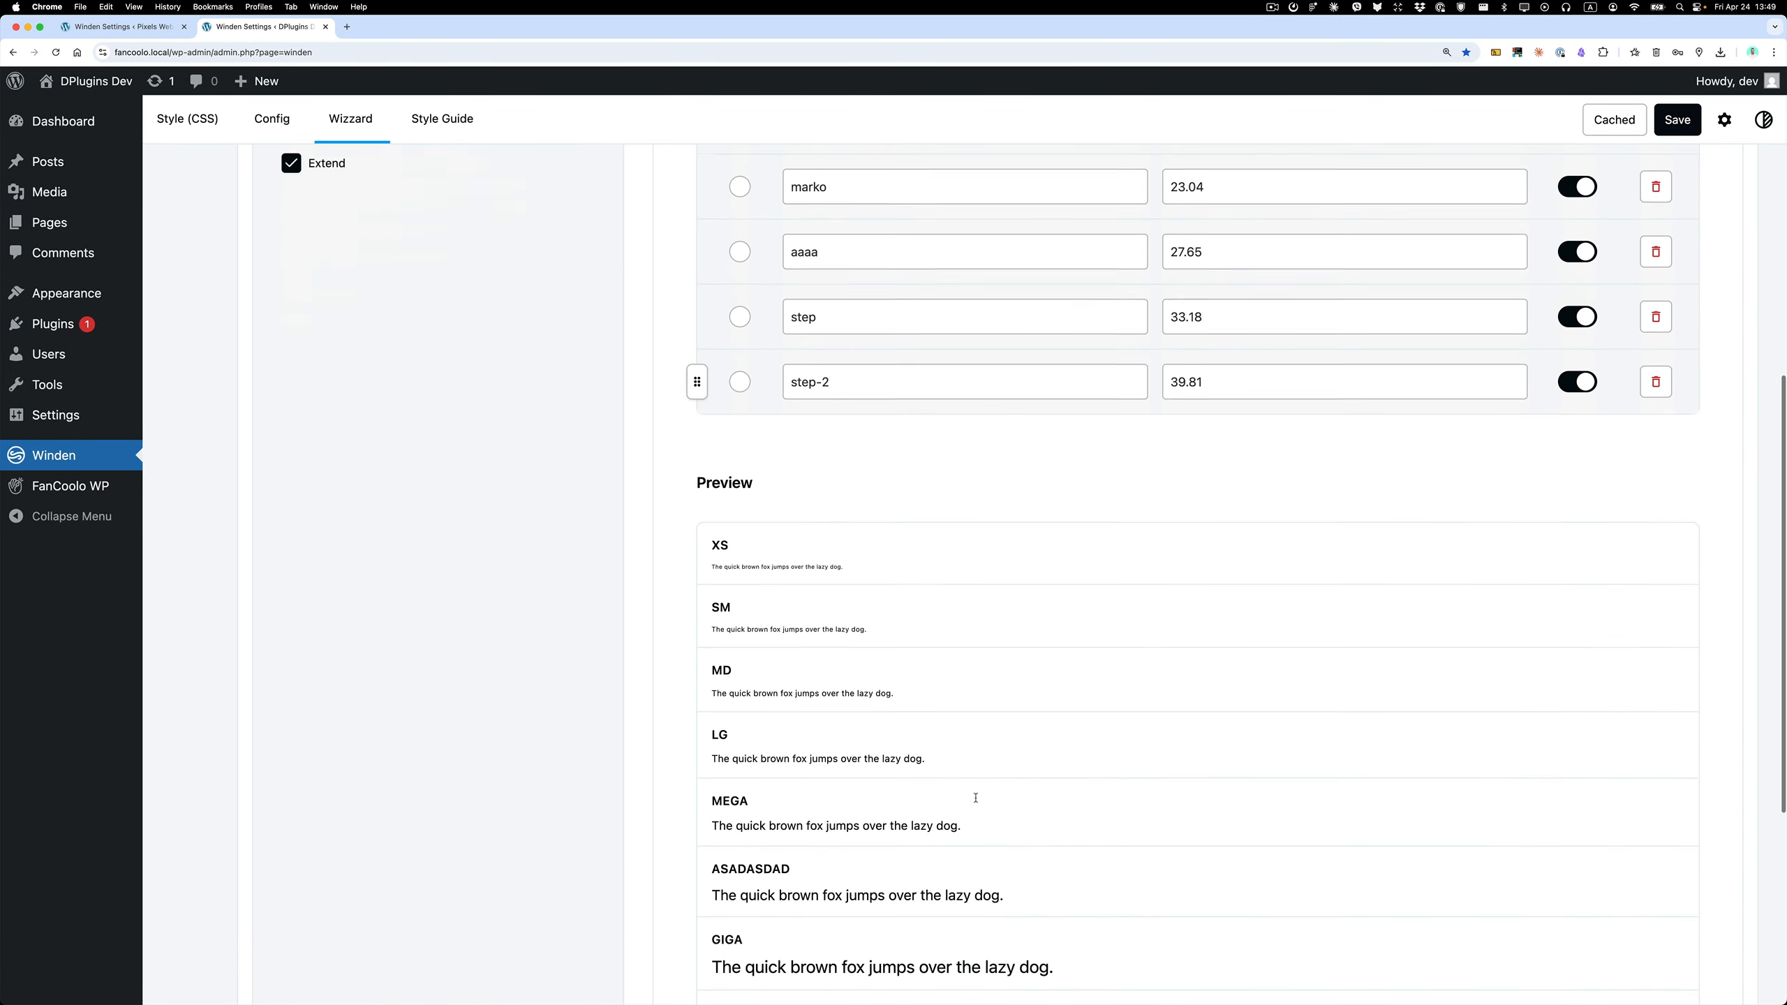
scroll(975, 798, "up", 20)
scroll(736, 429, "down", 3)
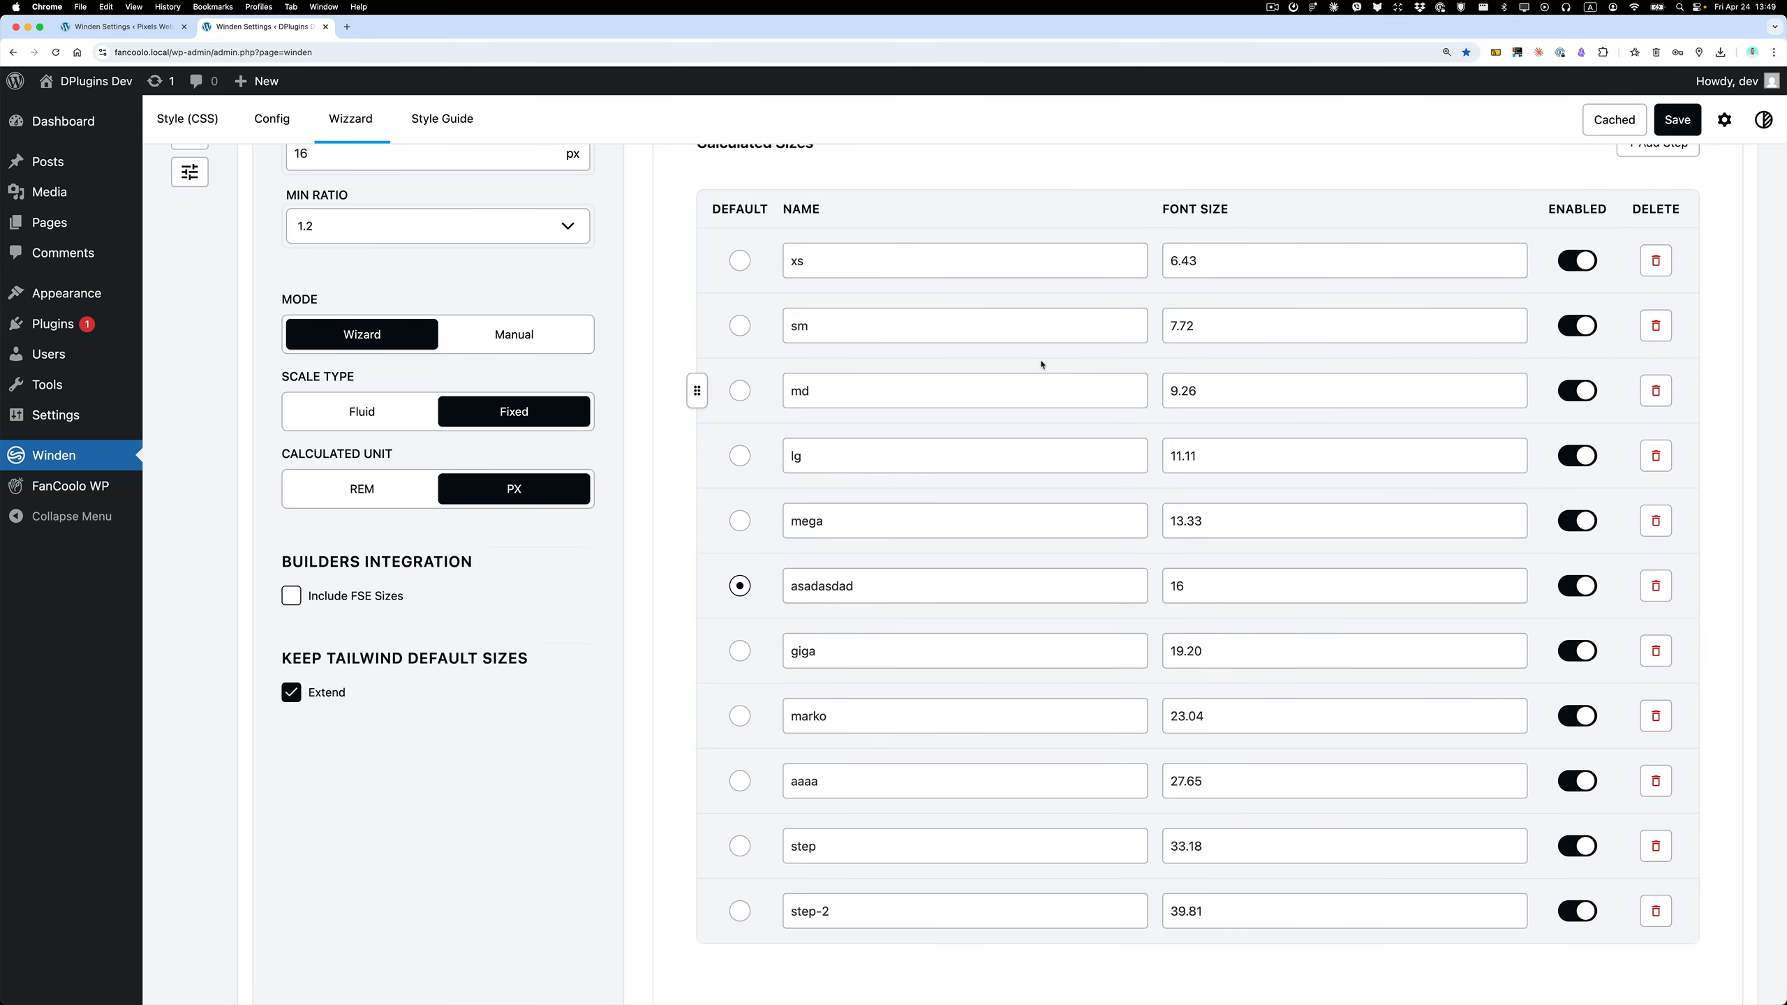
scroll(1033, 387, "up", 2)
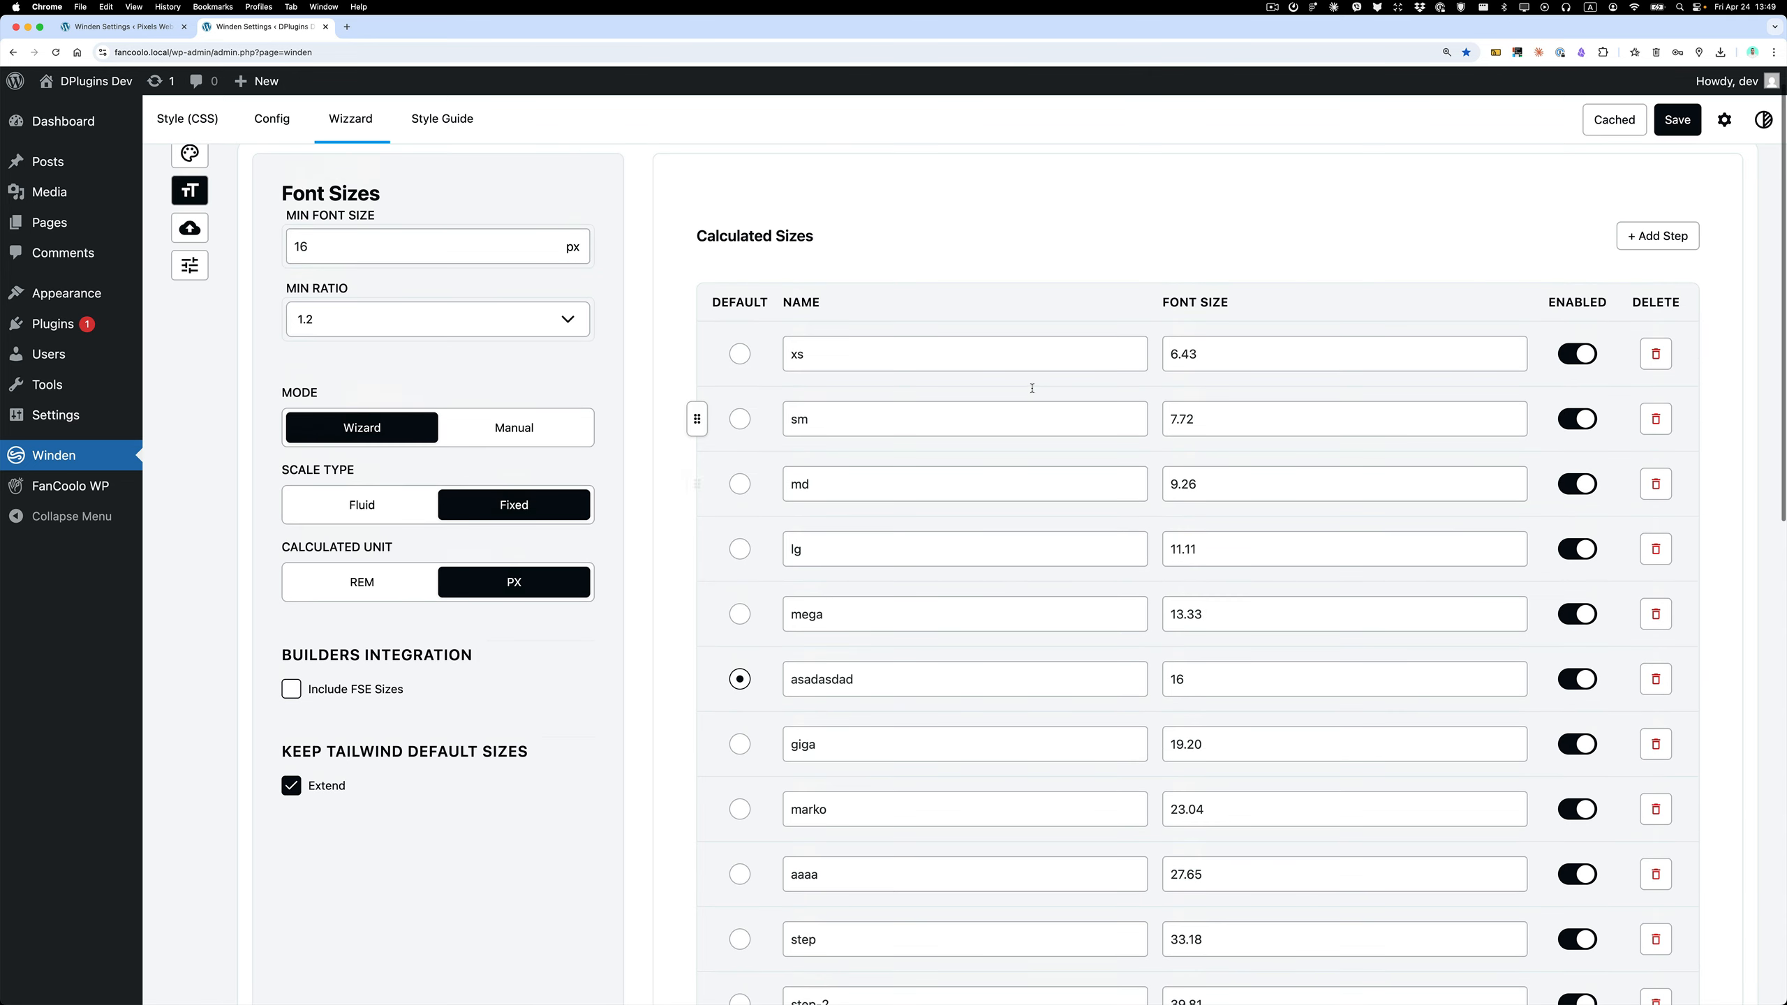
scroll(1033, 388, "down", 3)
scroll(1033, 387, "up", 3)
scroll(1033, 386, "up", 1)
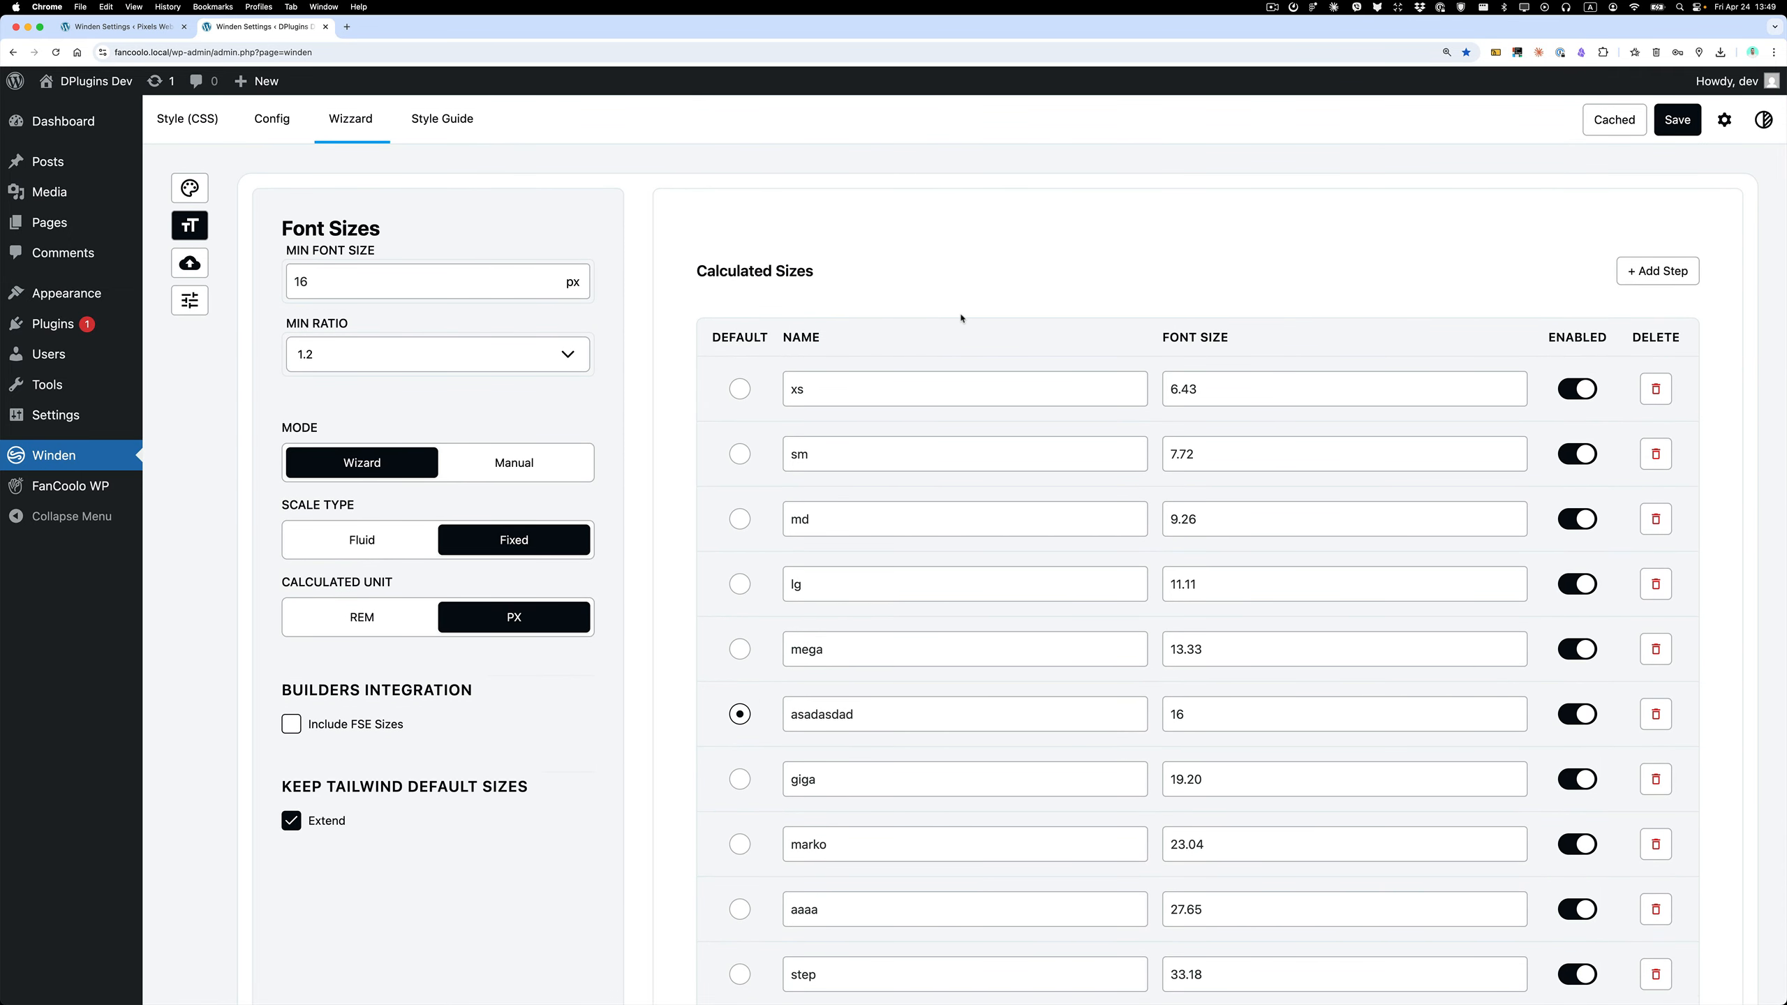
left_click(1272, 7)
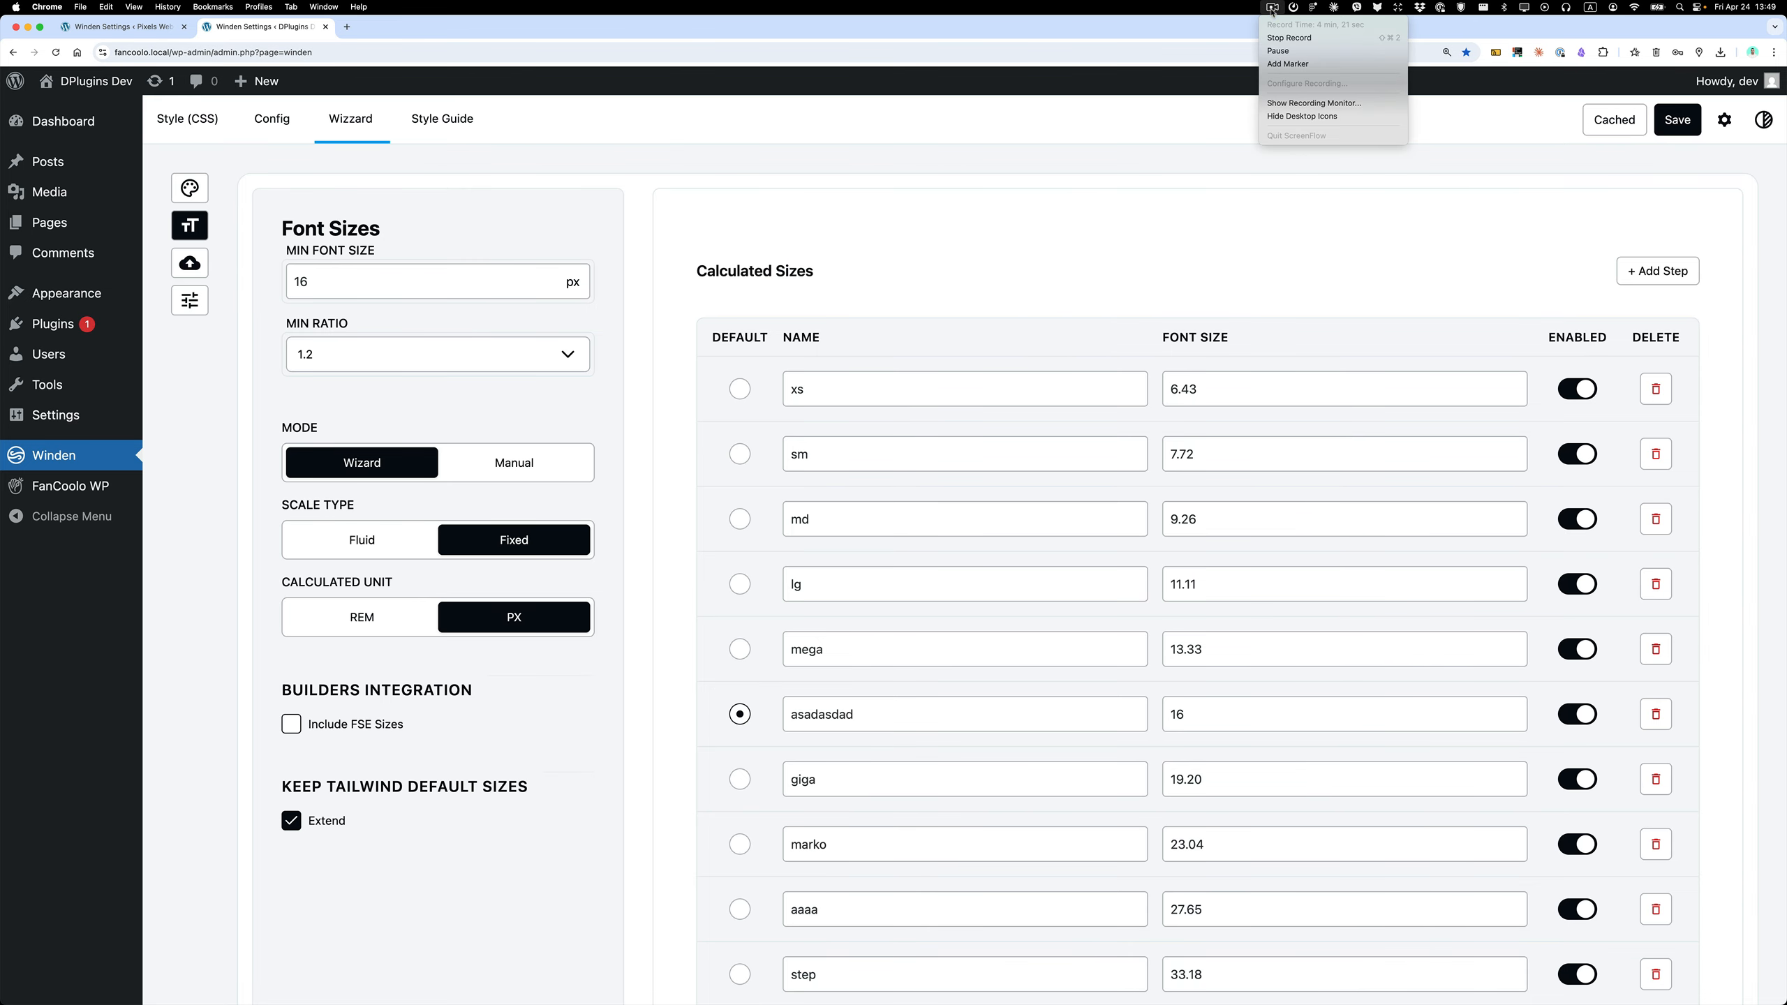